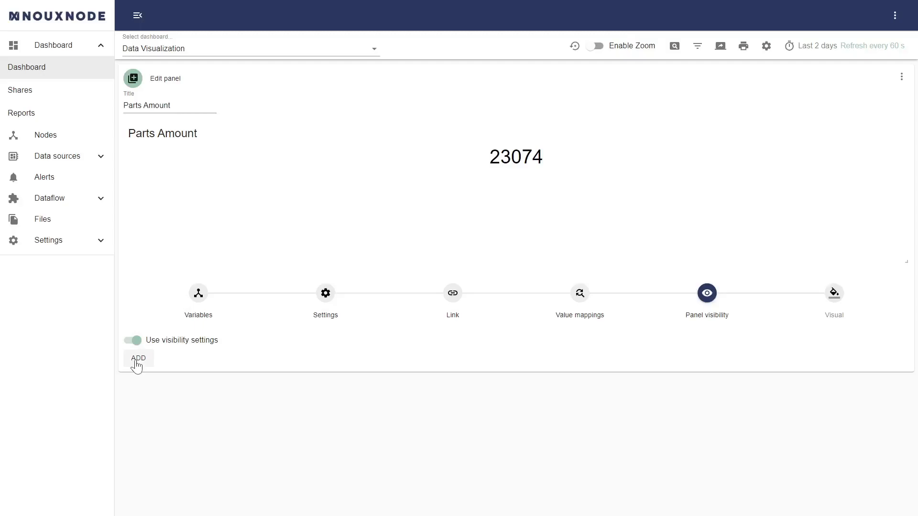
# Add a visibility condition to the Parts Amount panel, part_counter-last >= 0, and save the panel
pyautogui.click(137, 361)
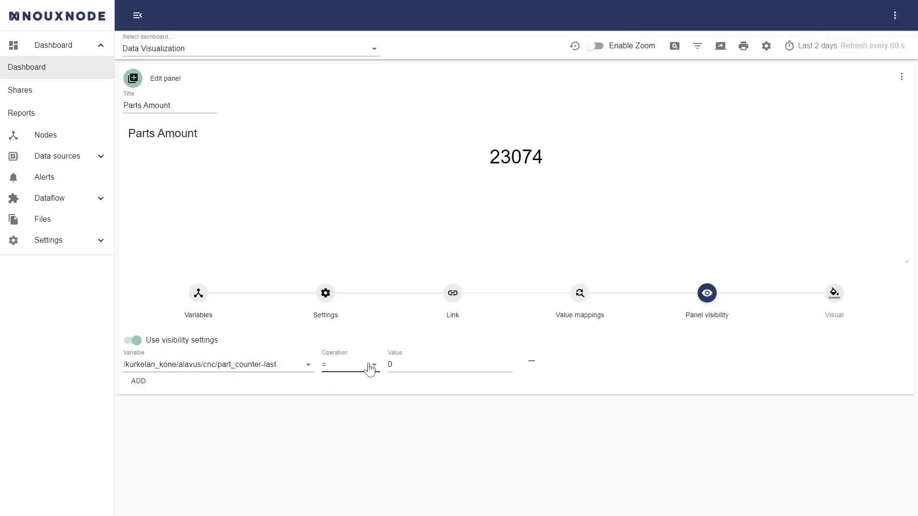
pyautogui.click(340, 372)
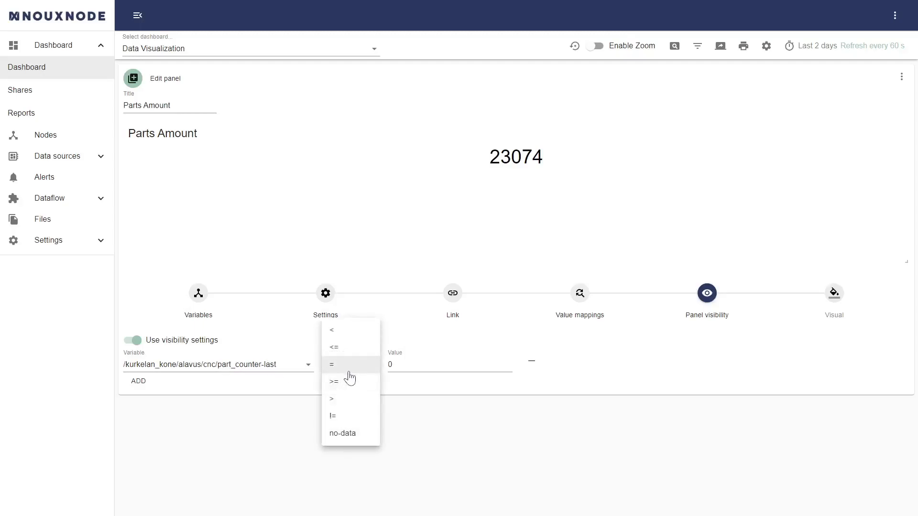
pyautogui.click(349, 382)
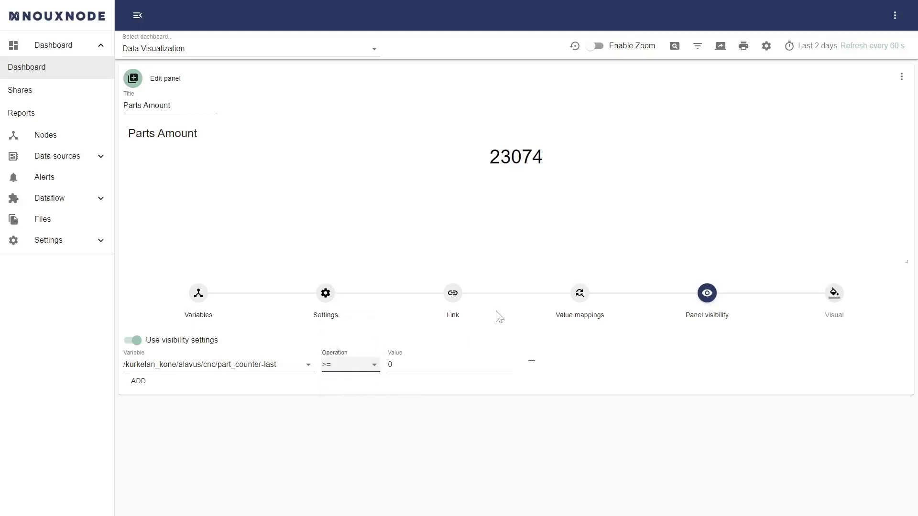
pyautogui.click(902, 78)
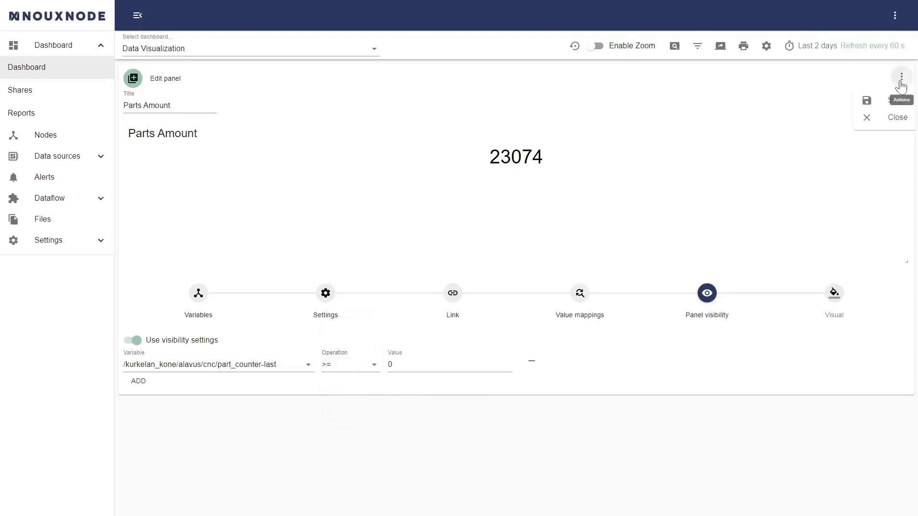
pyautogui.click(896, 102)
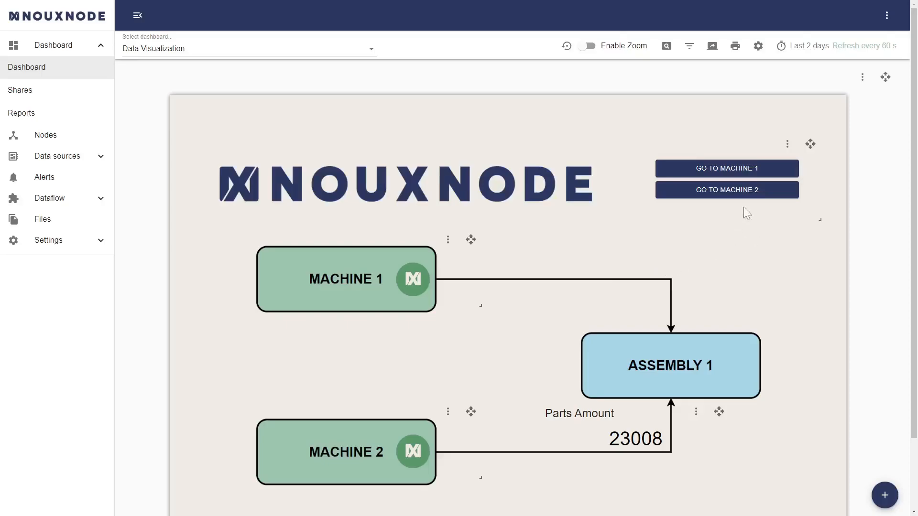
# Enable showing hidden panels in the settings of the Data Visualization dashboard
pyautogui.click(758, 47)
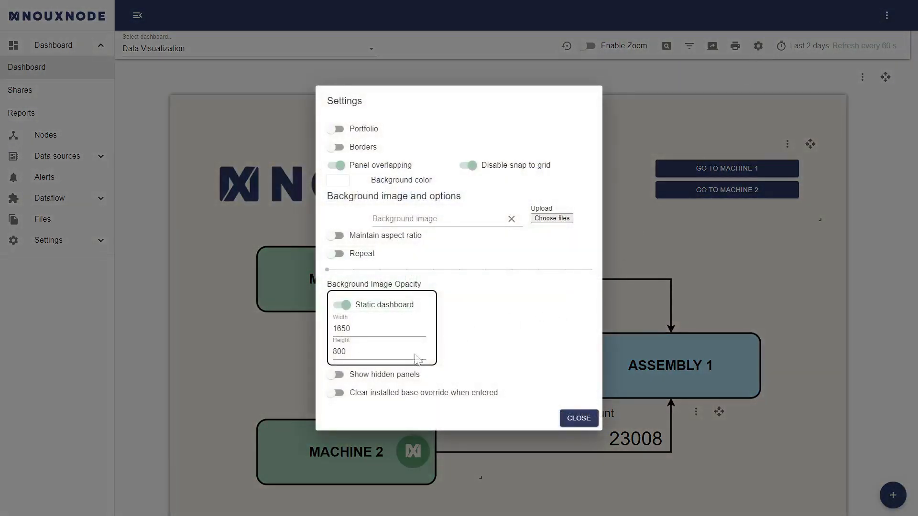
pyautogui.click(337, 376)
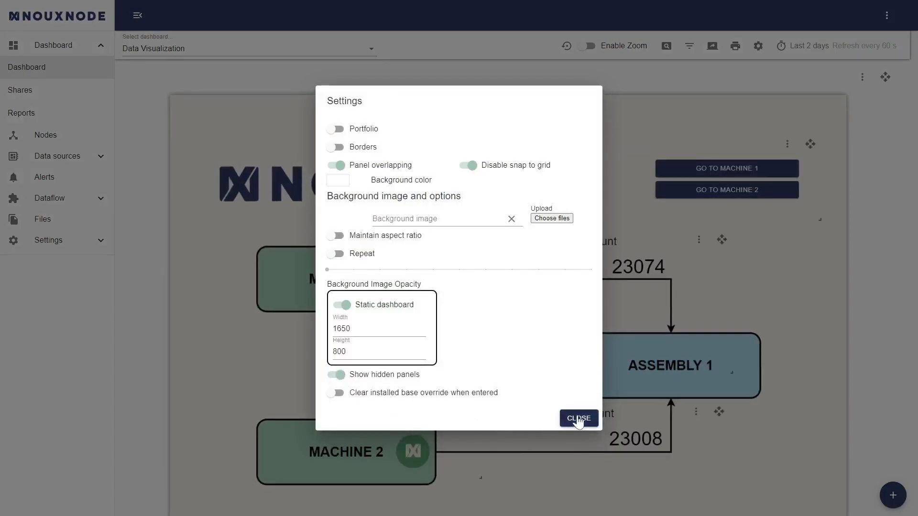
pyautogui.click(576, 420)
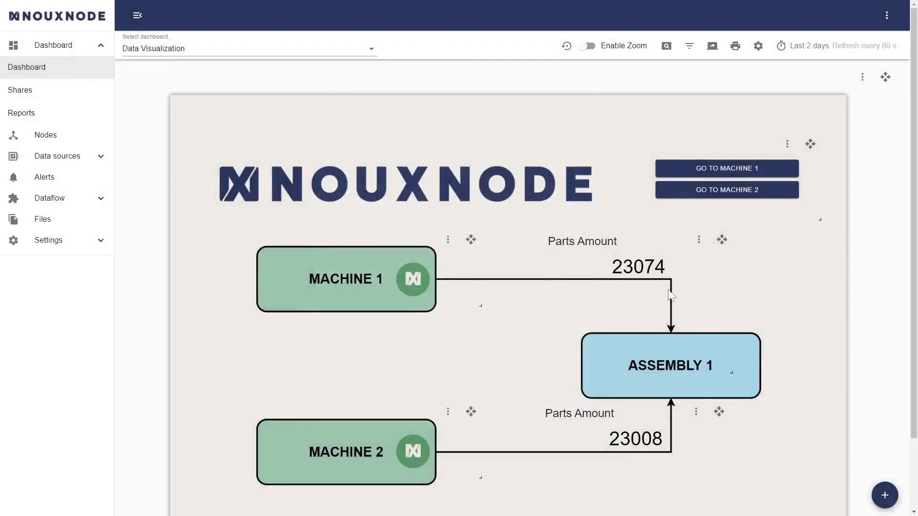
# Remove the visibility condition from Machine 1's Parts Amount panel, disable its visibility settings, and save the panel
pyautogui.click(700, 241)
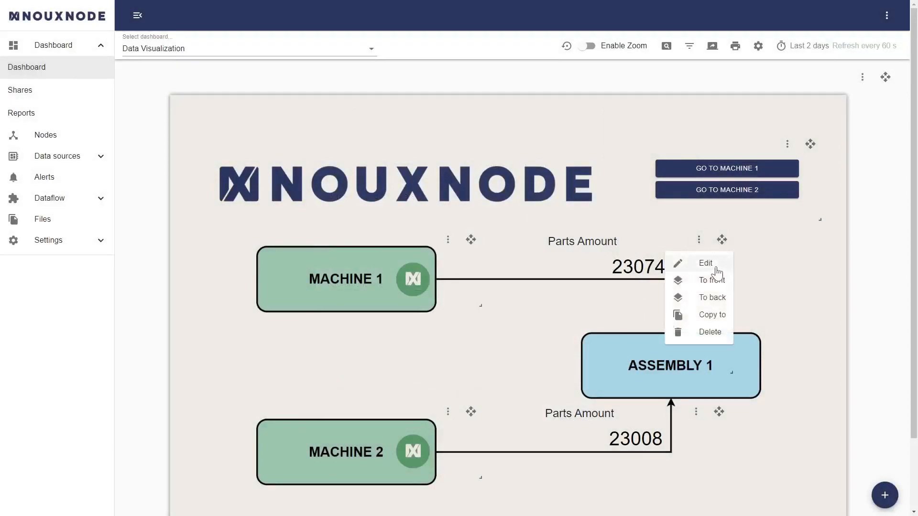
pyautogui.click(706, 265)
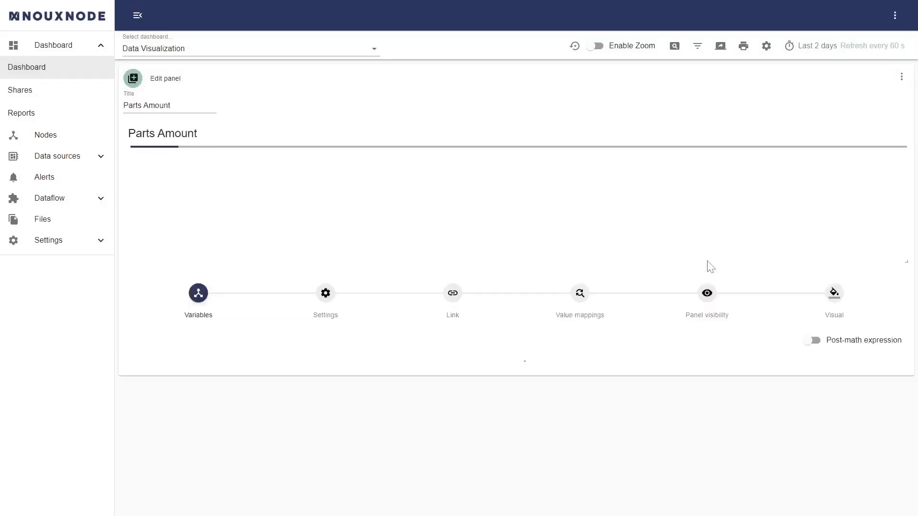
pyautogui.click(701, 296)
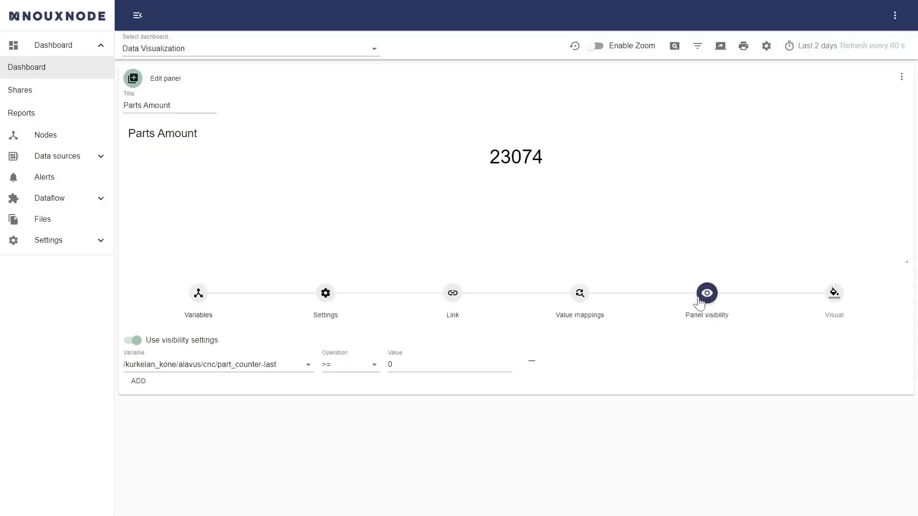
pyautogui.click(530, 362)
pyautogui.click(134, 340)
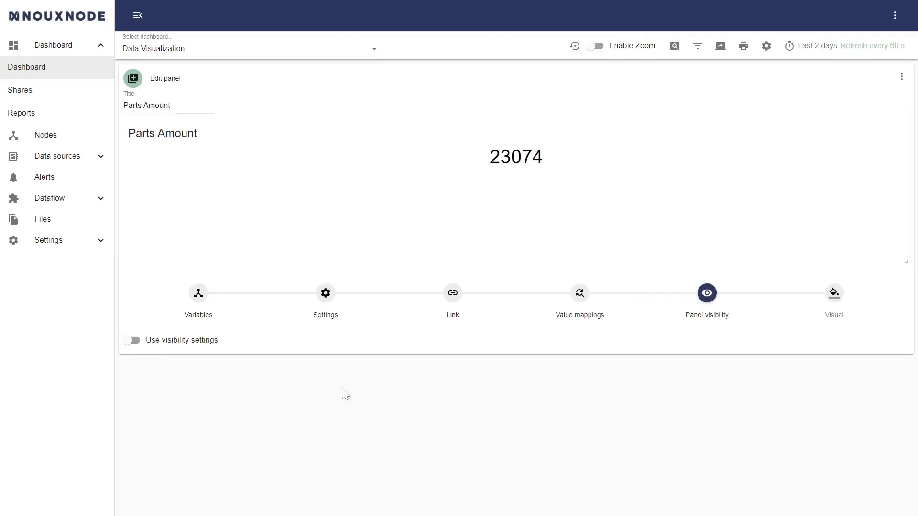
pyautogui.click(902, 77)
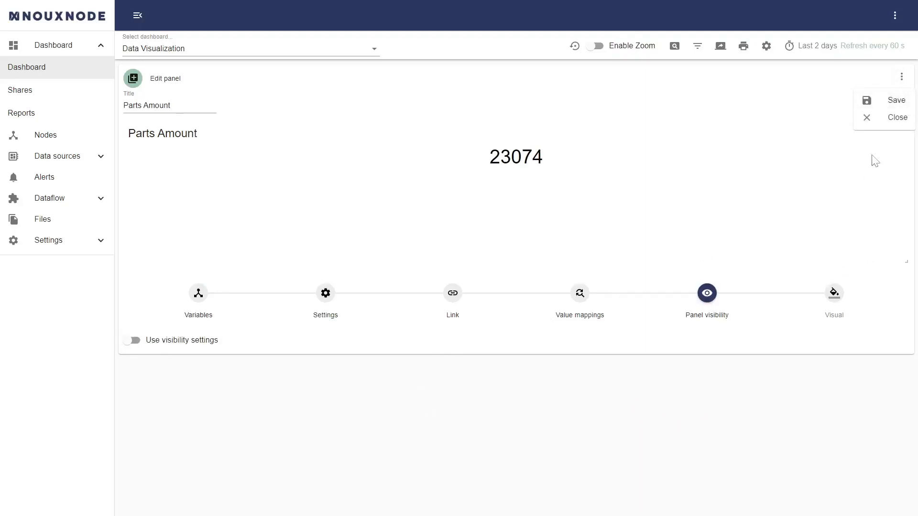
pyautogui.click(896, 102)
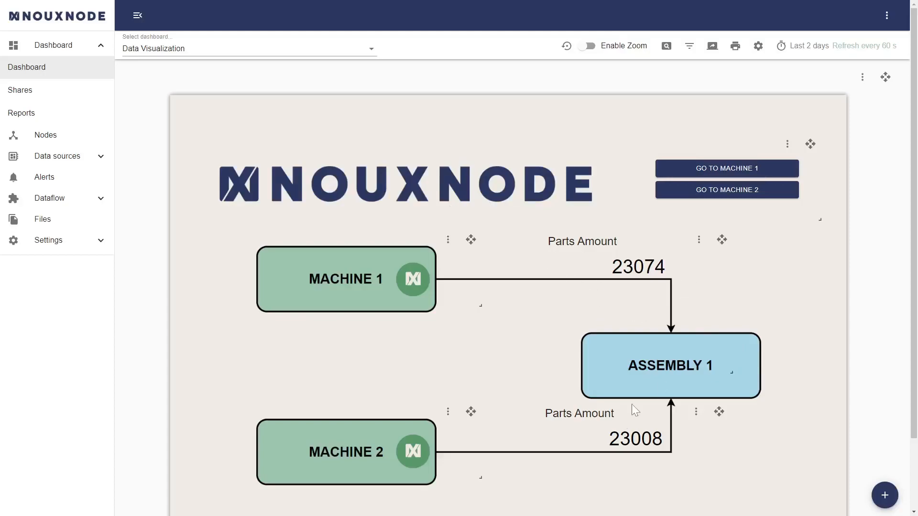
pyautogui.click(699, 240)
pyautogui.click(706, 265)
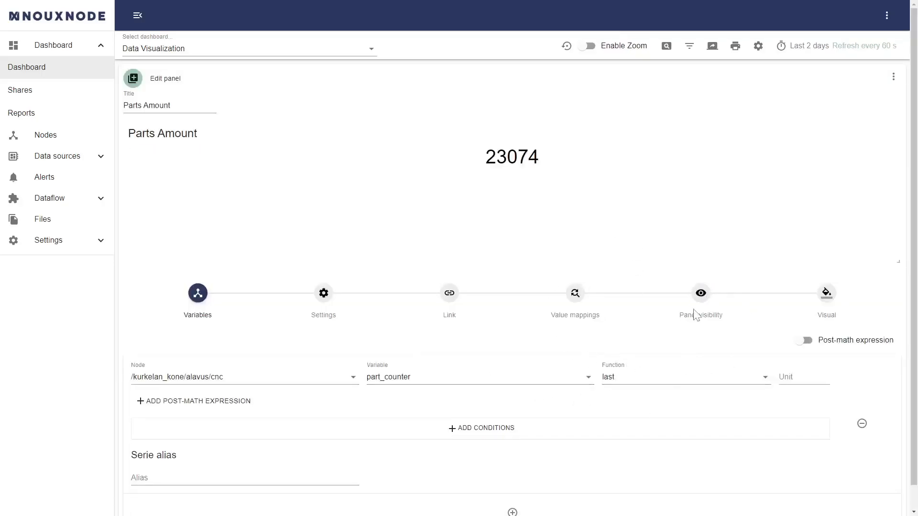
pyautogui.click(694, 296)
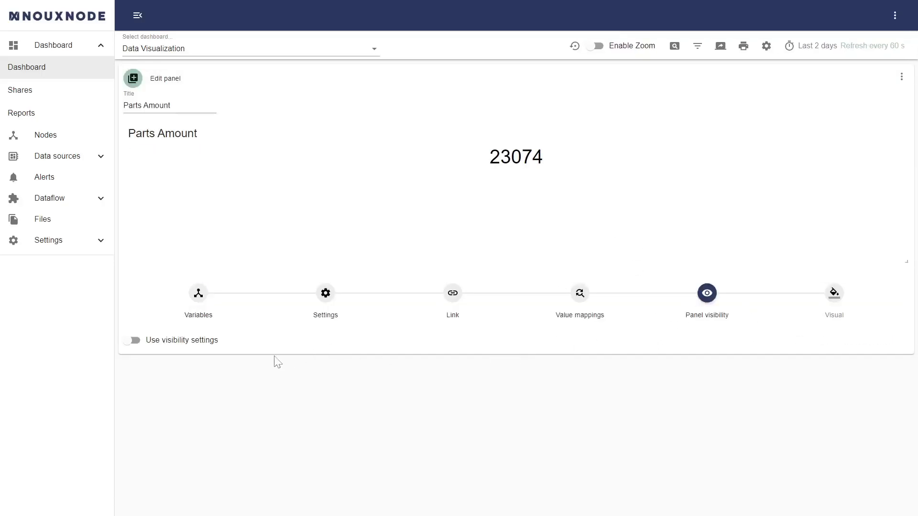
pyautogui.click(130, 342)
pyautogui.click(134, 367)
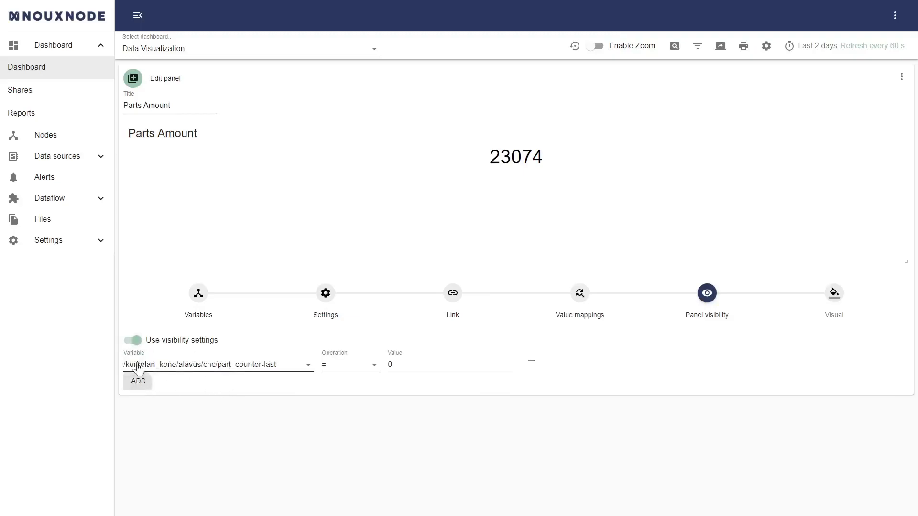
pyautogui.click(375, 367)
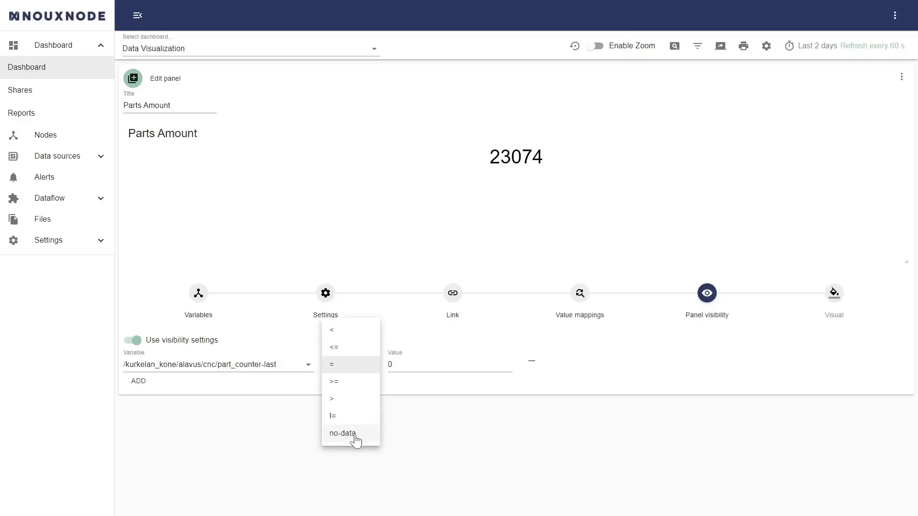
pyautogui.click(908, 80)
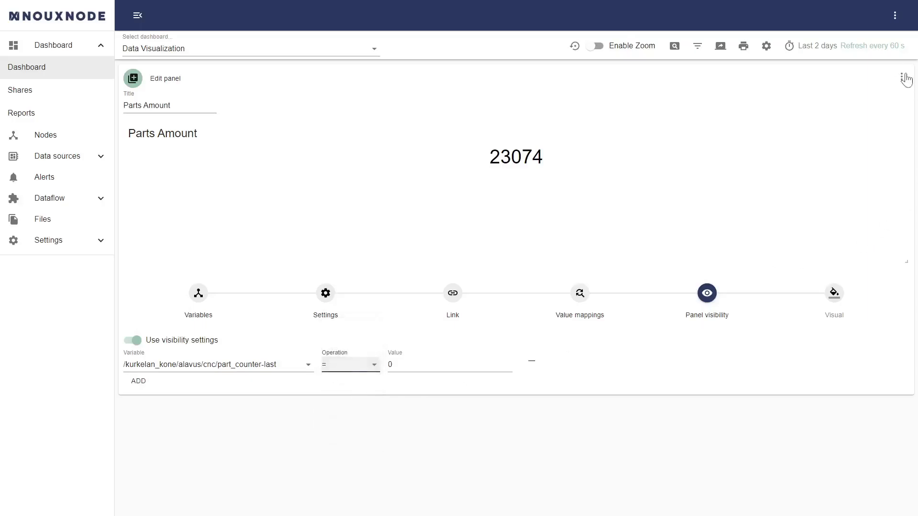
pyautogui.click(901, 77)
pyautogui.click(888, 119)
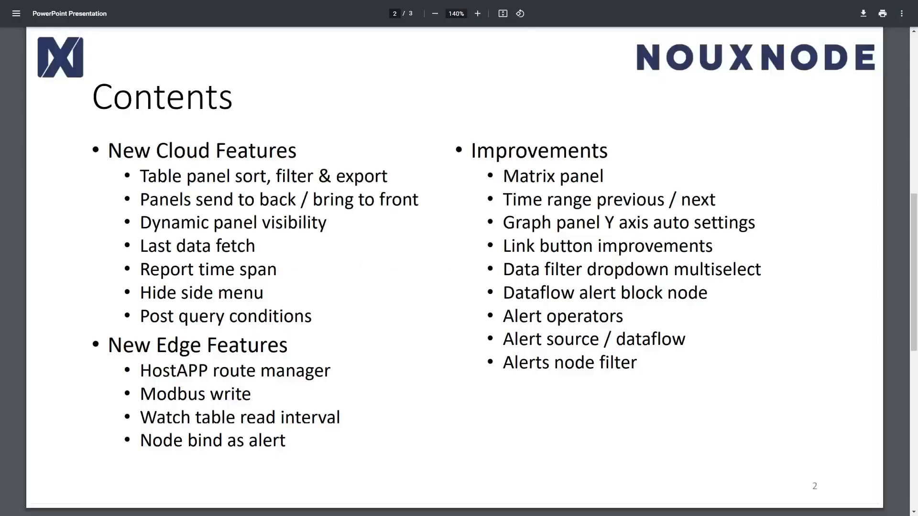
# Switch to the CNC dashboard, discarding unsaved changes, and set the time range to the last 6 hours
pyautogui.hotkey('ctrl', 'Tab')
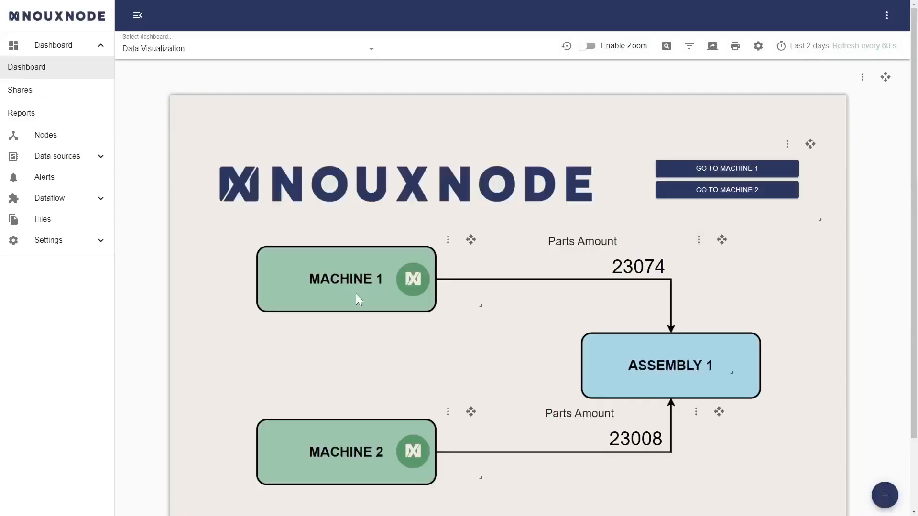
pyautogui.click(372, 51)
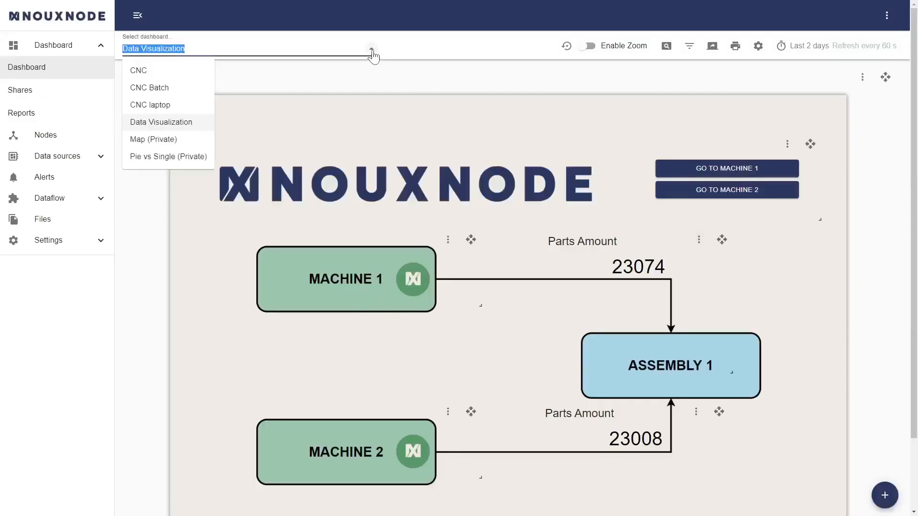
pyautogui.click(159, 71)
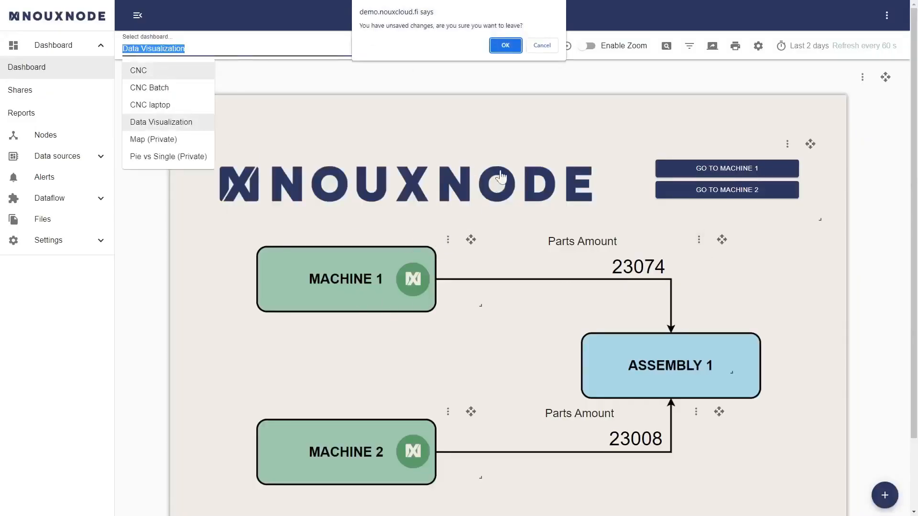
pyautogui.click(505, 46)
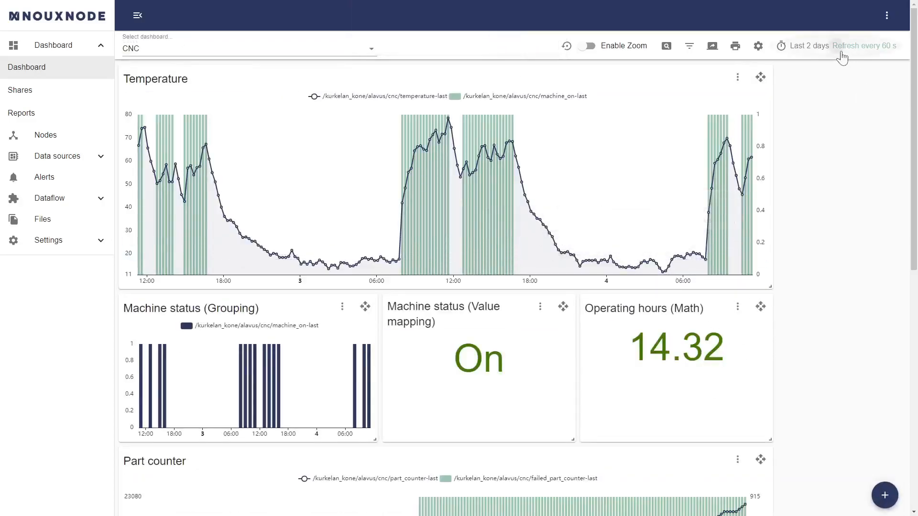
pyautogui.click(833, 46)
pyautogui.click(776, 133)
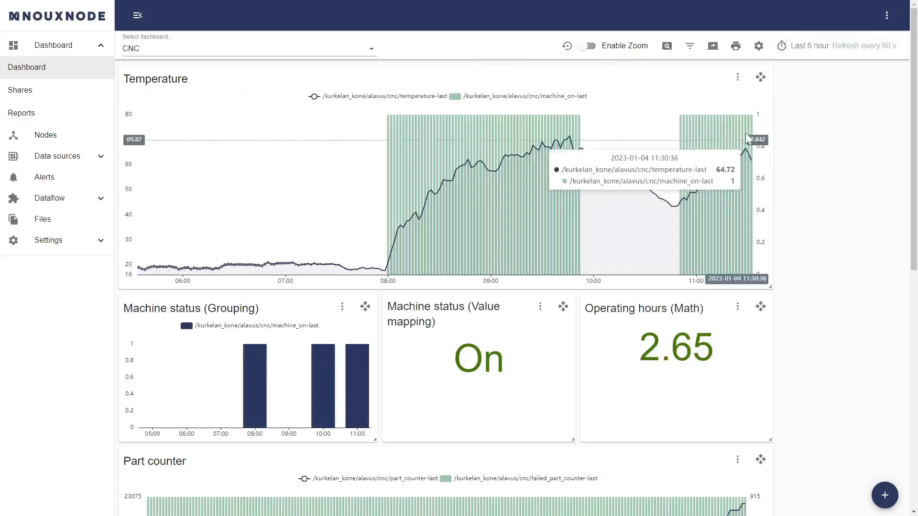
# Edit the Temperature panel and enable the Use last data option in its graph settings
pyautogui.click(737, 80)
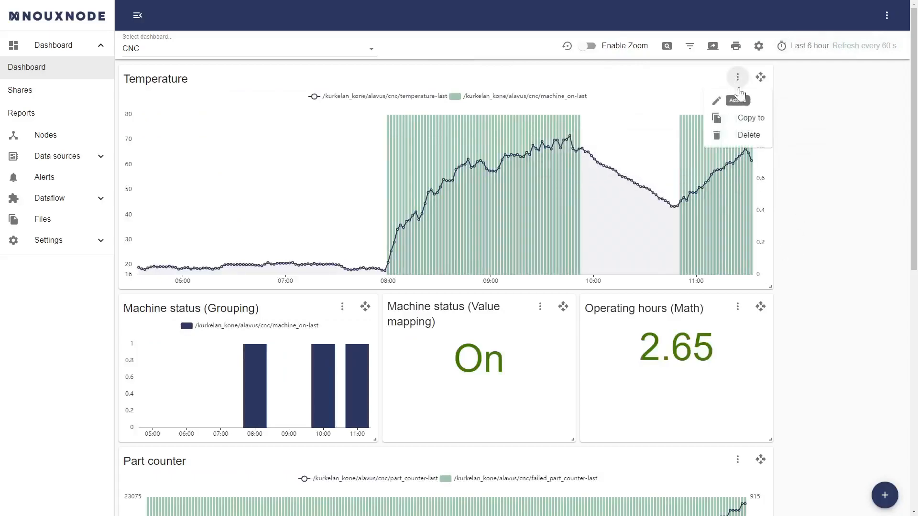
pyautogui.click(745, 101)
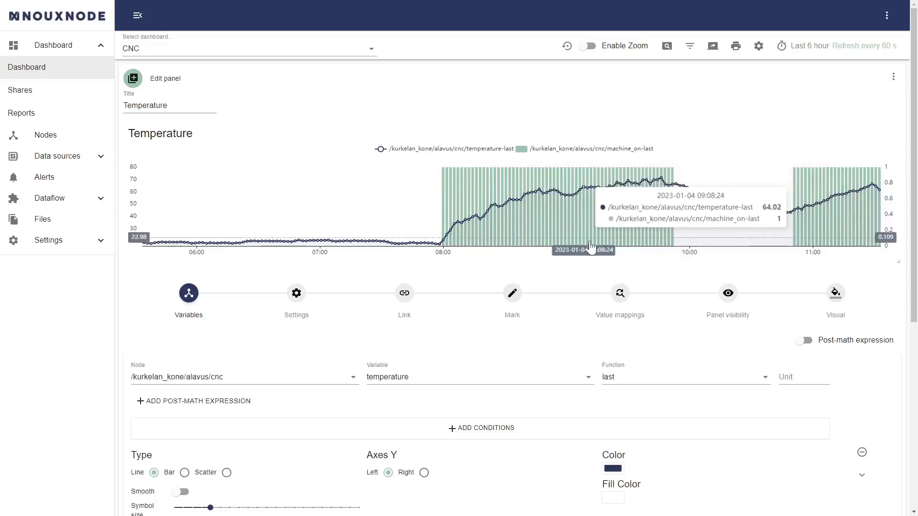
pyautogui.click(298, 295)
pyautogui.scroll(-2, 296, 397)
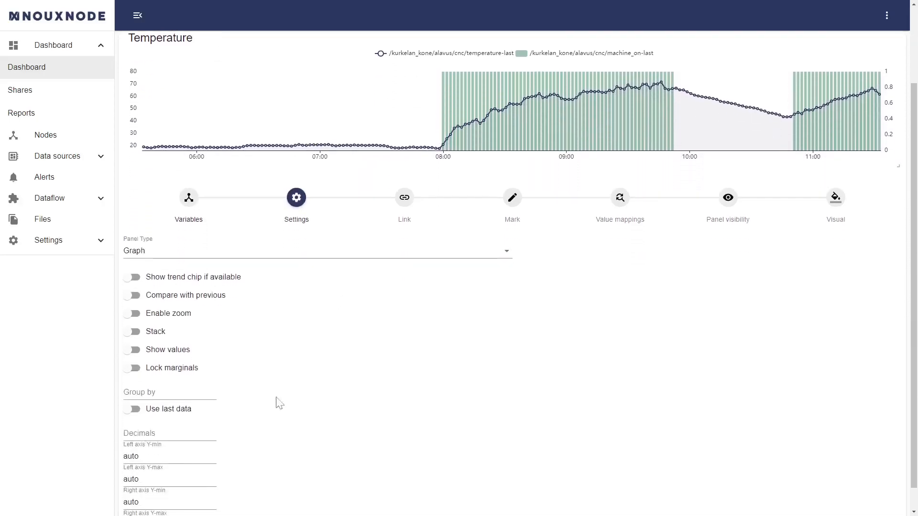
pyautogui.click(134, 412)
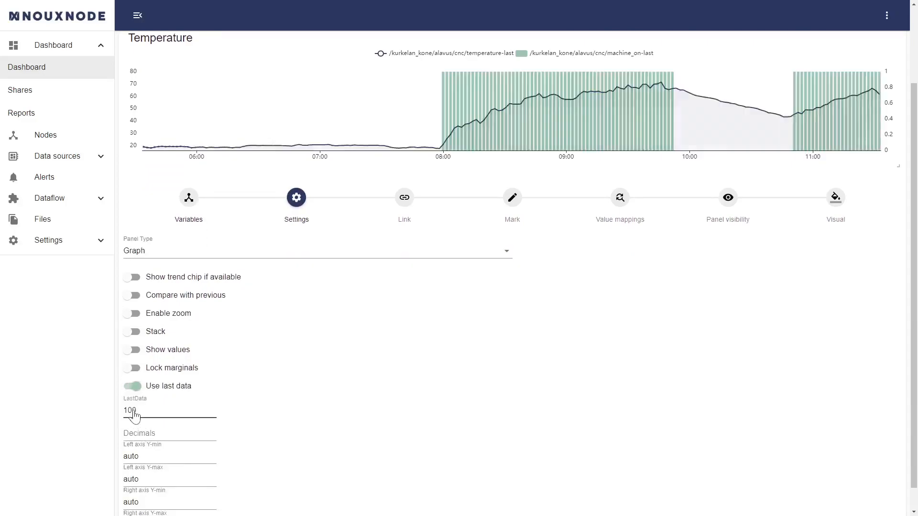
pyautogui.scroll(2, 475, 421)
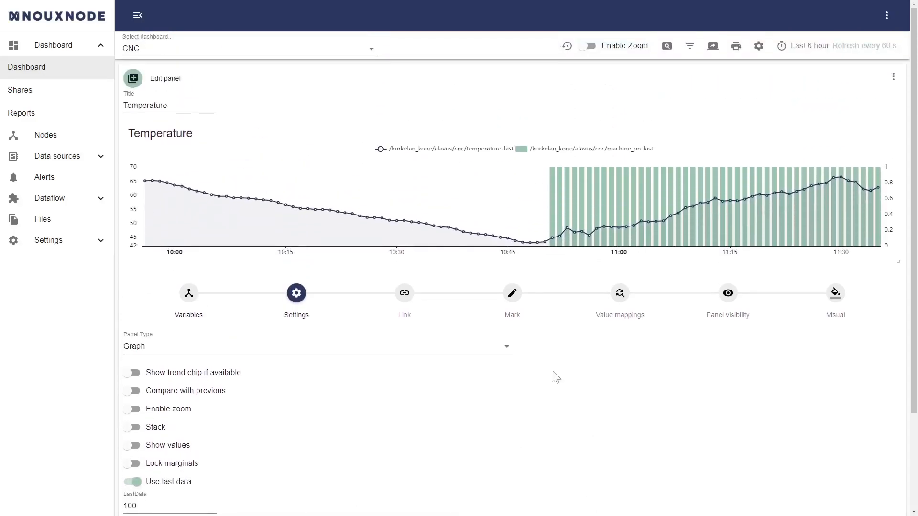
pyautogui.scroll(-1, 238, 464)
pyautogui.scroll(1, 240, 465)
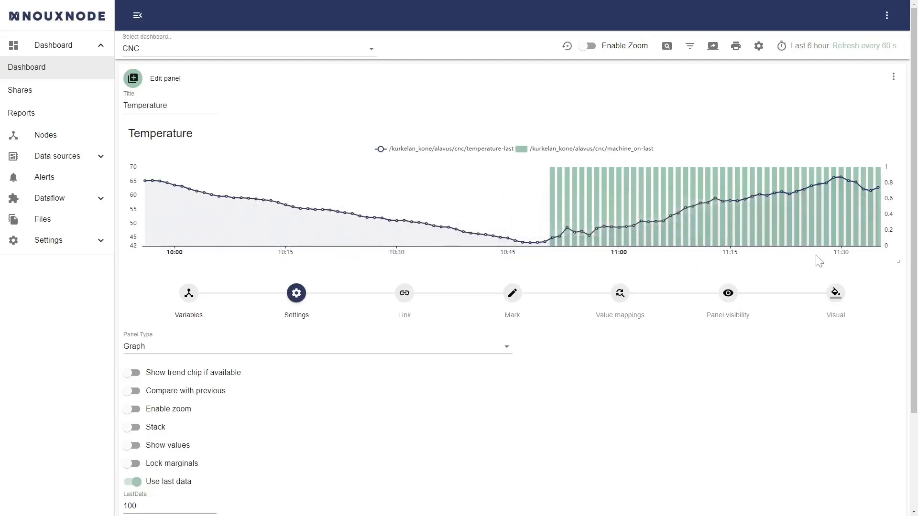
# Set the Temperature panel's LastData value to 150
pyautogui.scroll(-2, 596, 395)
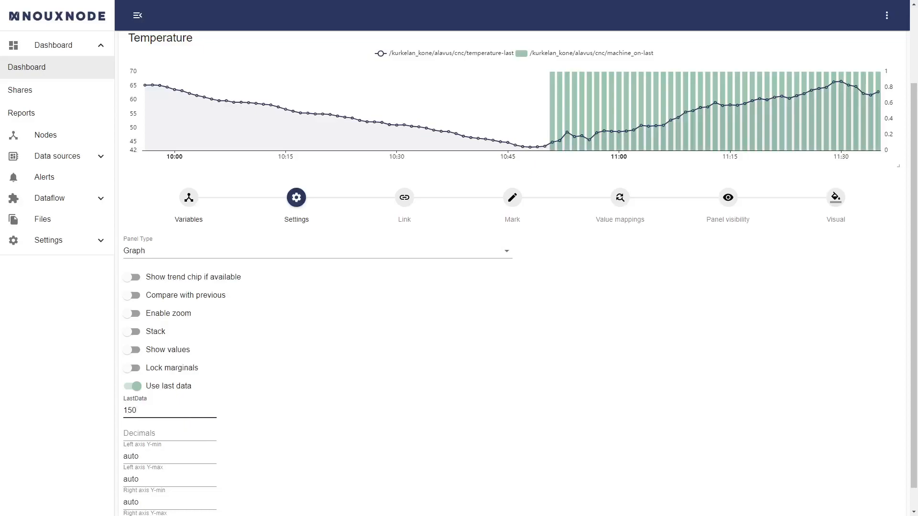
pyautogui.click(327, 398)
pyautogui.scroll(1, 457, 365)
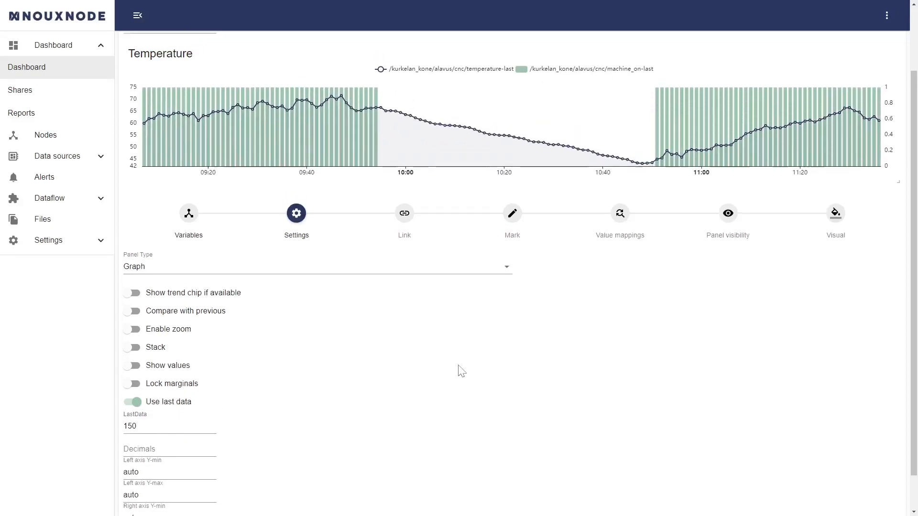
pyautogui.scroll(-1, 458, 373)
pyautogui.scroll(1, 458, 373)
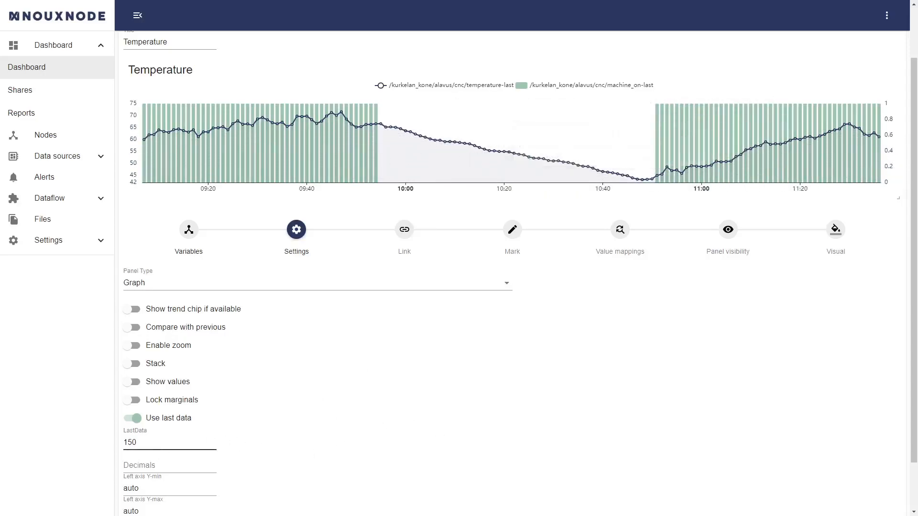
# Disable the Use last data option for the Temperature panel
pyautogui.click(134, 417)
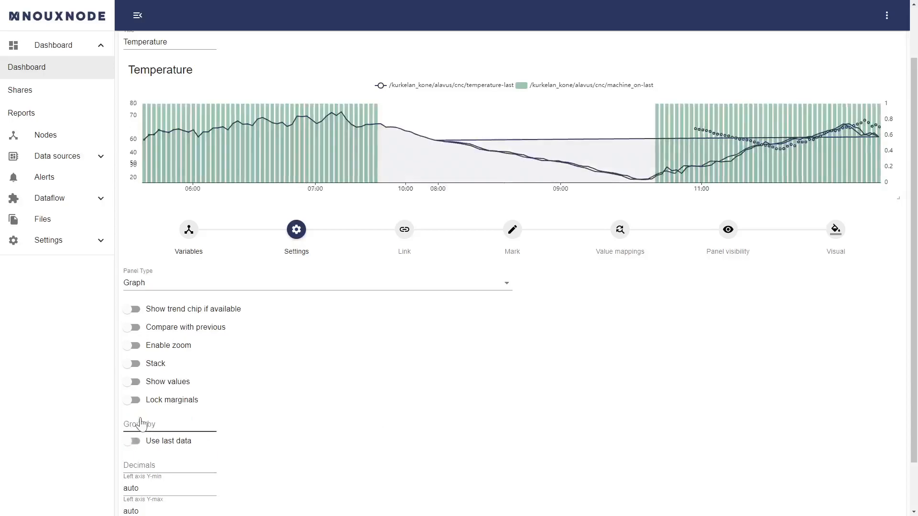
# Close the Temperature panel editor without saving and check the presentation's Contents slide before returning to the CNC dashboard
pyautogui.scroll(2, 728, 237)
pyautogui.click(893, 77)
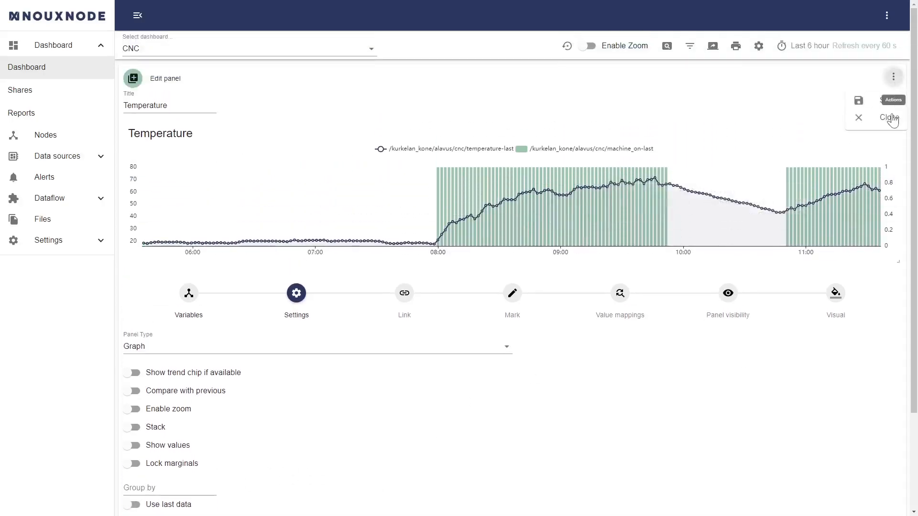
pyautogui.click(889, 118)
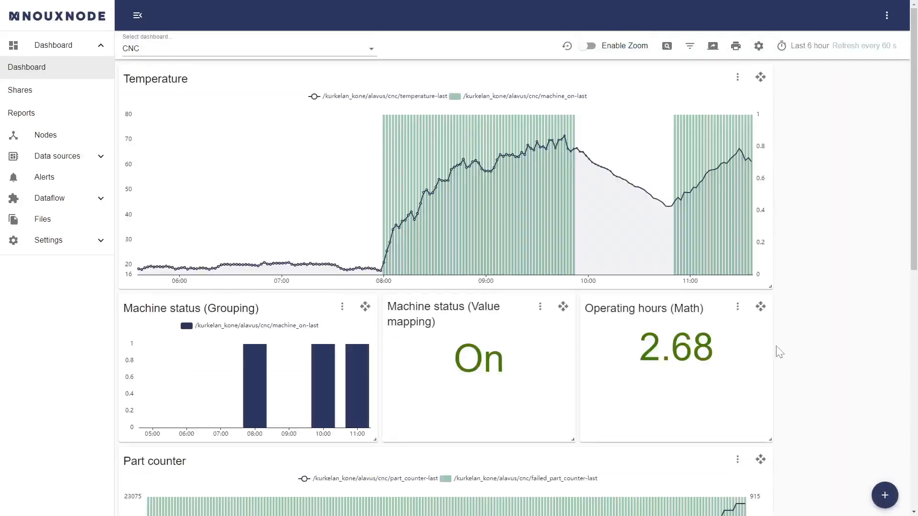
pyautogui.hotkey('ctrl', 'Tab')
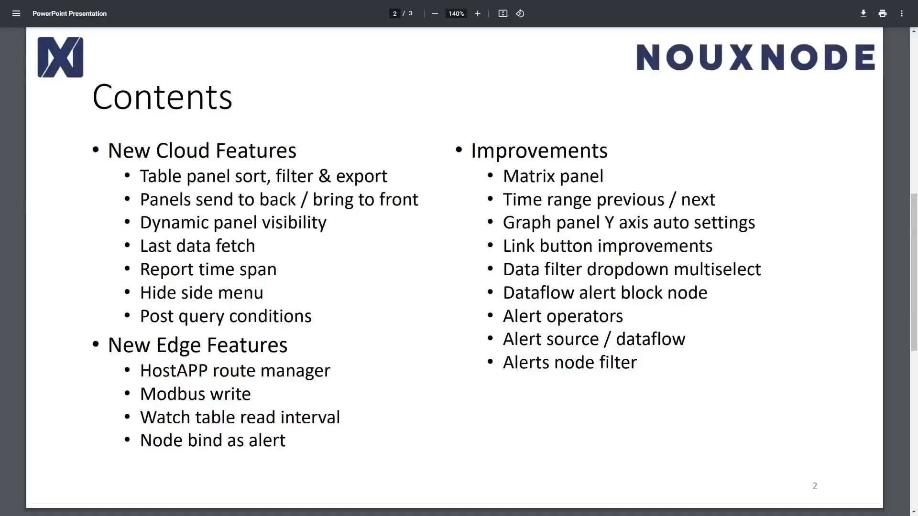
pyautogui.hotkey('ctrl', 'Tab')
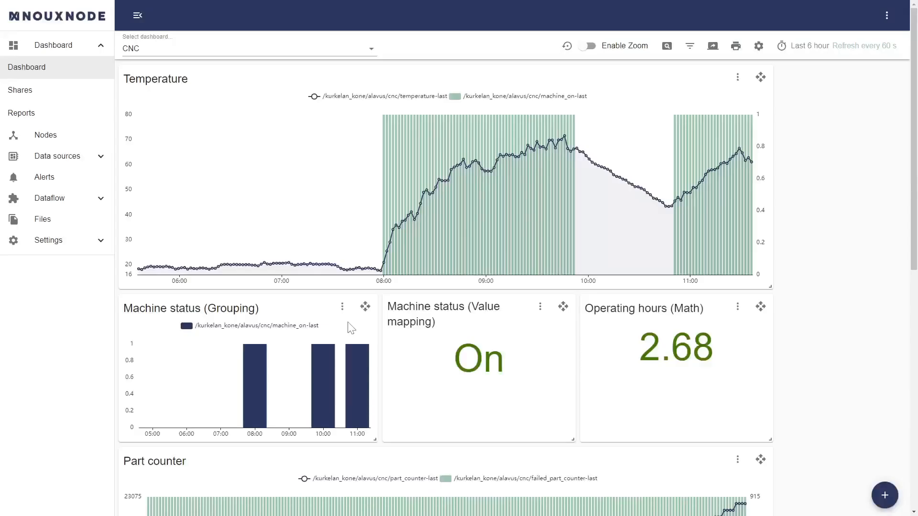
# Open the CNC Sept 2022 report from the reports list and examine its time span
pyautogui.click(27, 117)
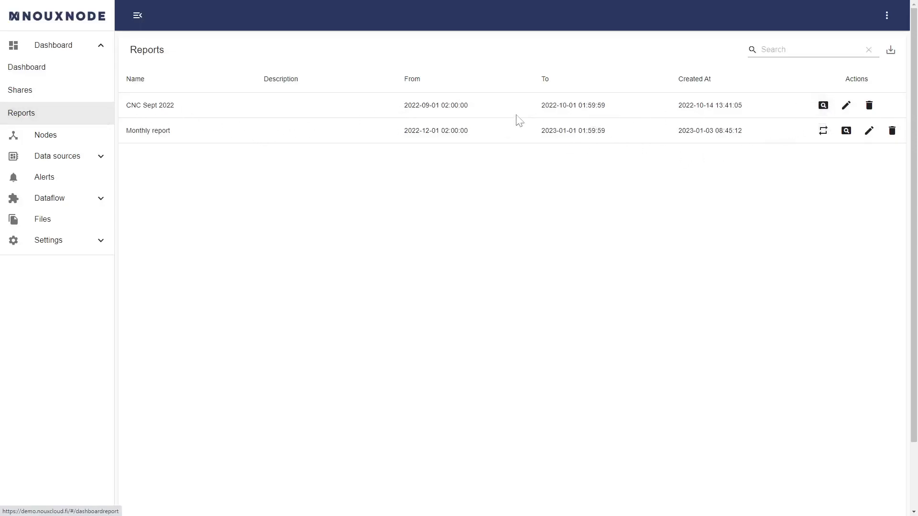
pyautogui.click(822, 105)
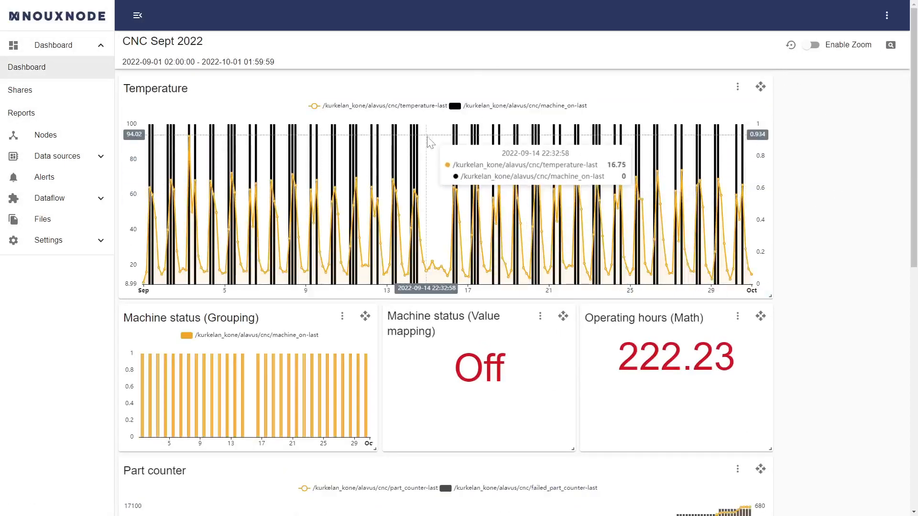
pyautogui.moveTo(284, 63); pyautogui.dragTo(123, 64)
pyautogui.click(833, 170)
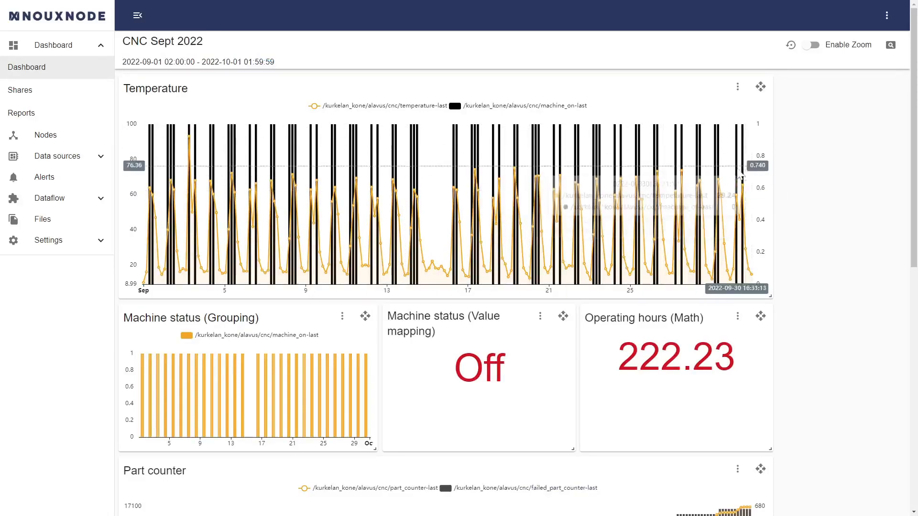
pyautogui.hotkey('ctrl', 'Tab')
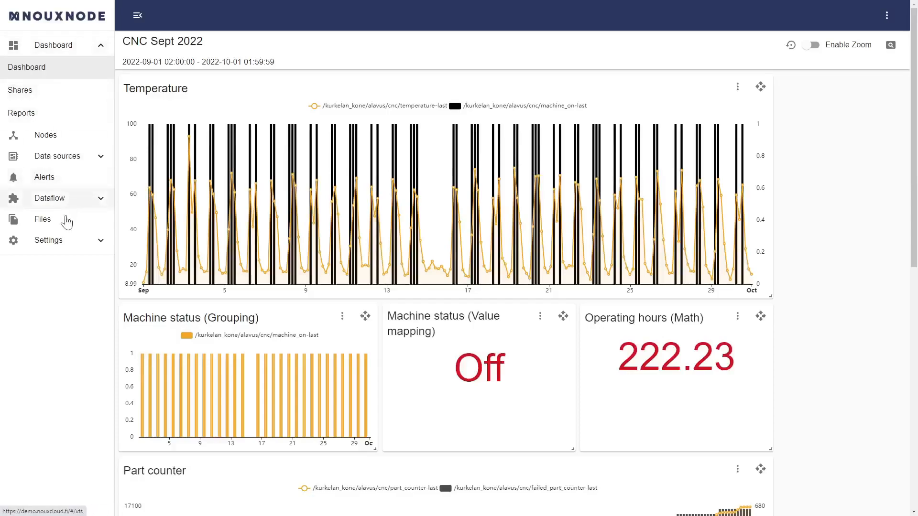
# Open the Demo role from the role settings and examine its Hide side menu option
pyautogui.click(50, 242)
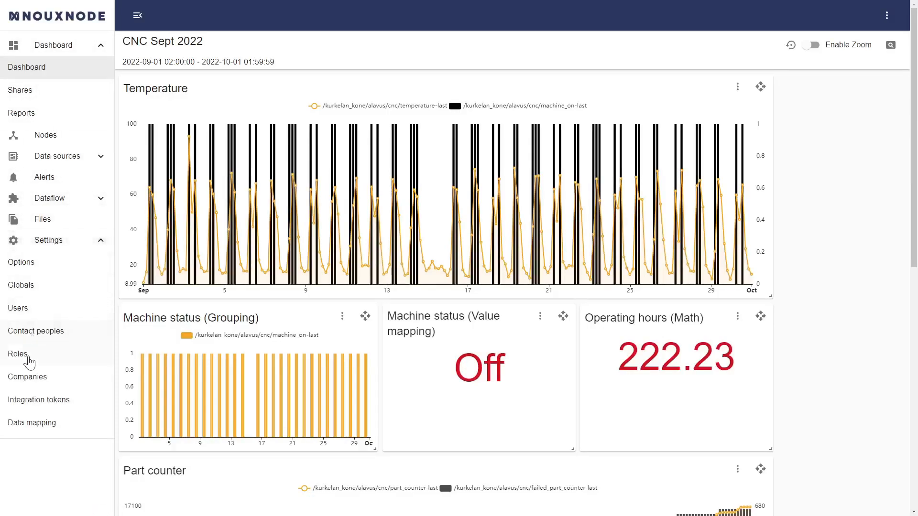
pyautogui.click(28, 356)
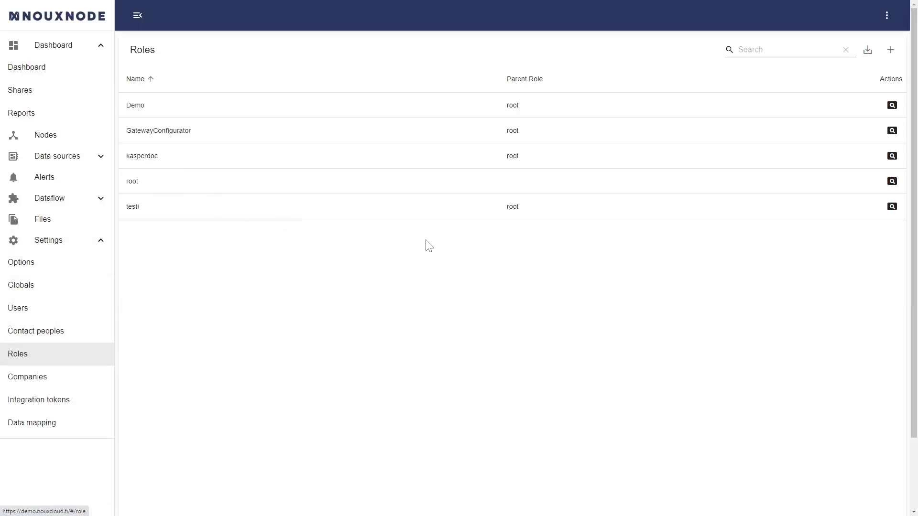
pyautogui.click(891, 105)
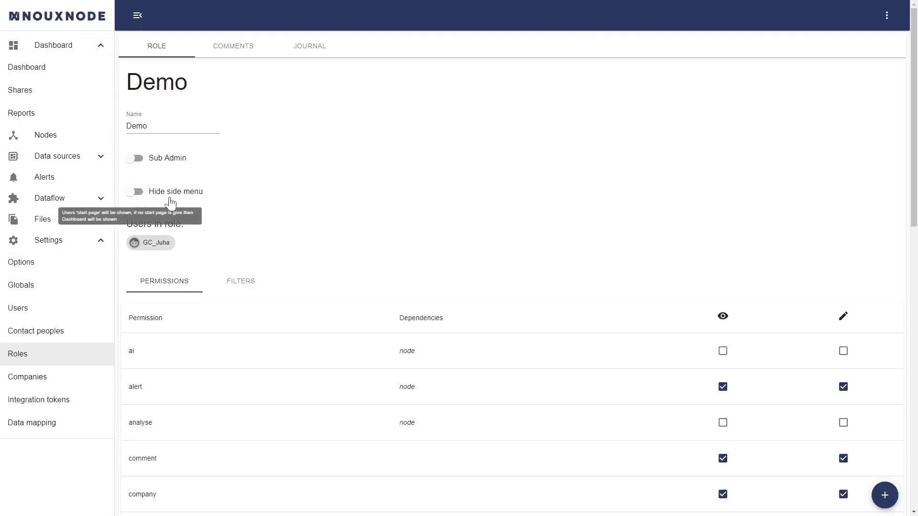
# Open the root role to examine its options and return to the role list
pyautogui.click(26, 364)
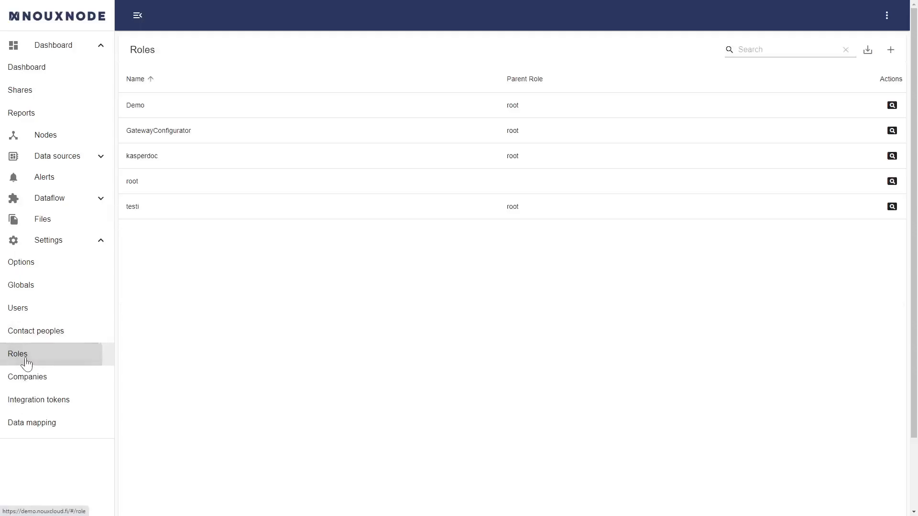
pyautogui.click(892, 182)
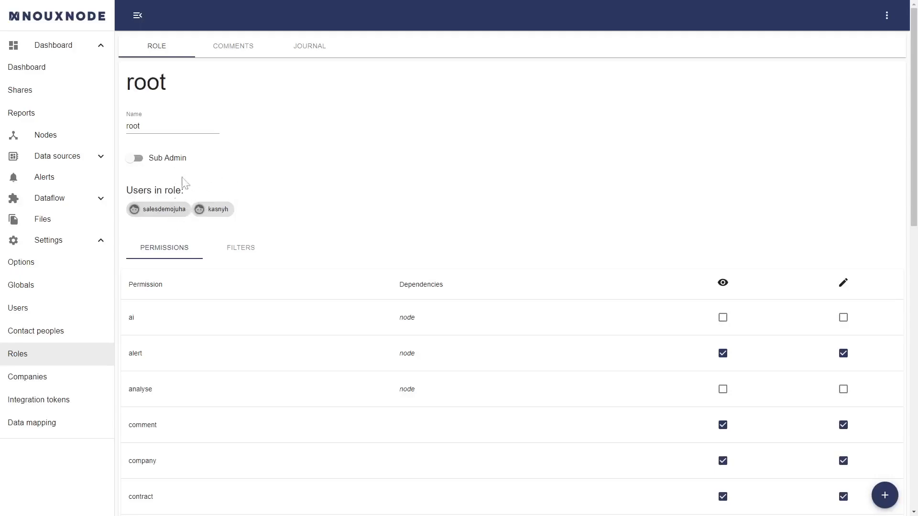
pyautogui.click(33, 359)
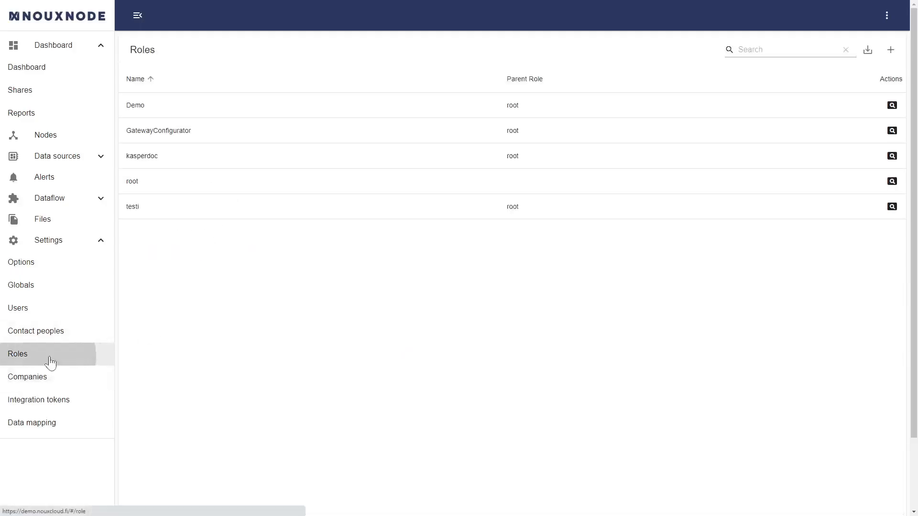
# Reopen the Demo role and review how its side menu can be hidden
pyautogui.click(891, 105)
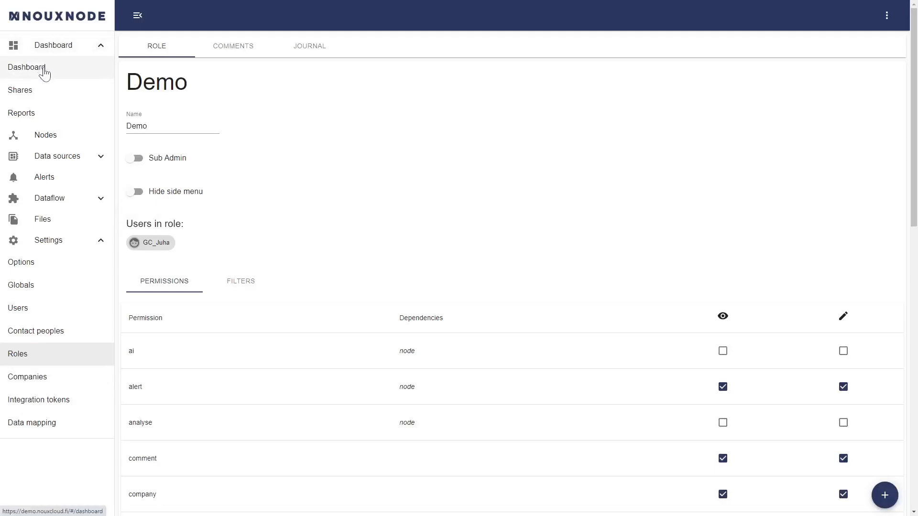
pyautogui.moveTo(136, 200)
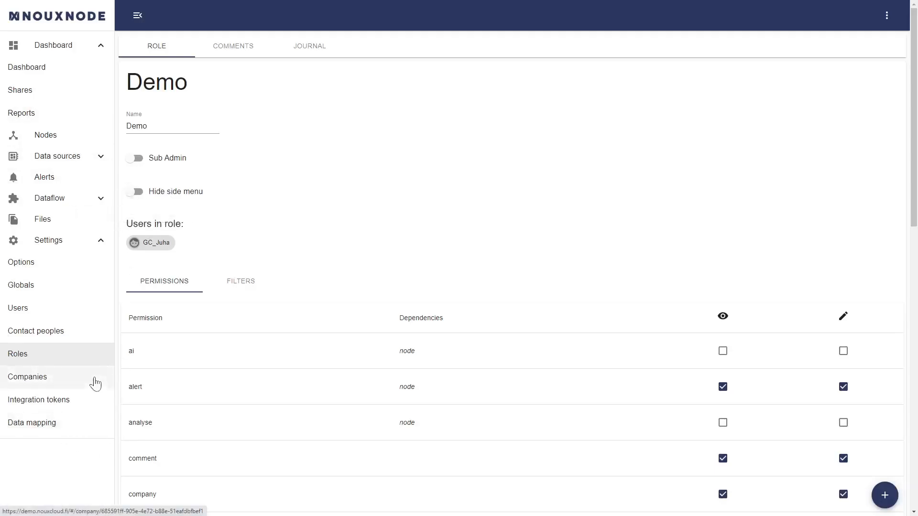
pyautogui.hotkey('ctrl', 'shift', 'Tab')
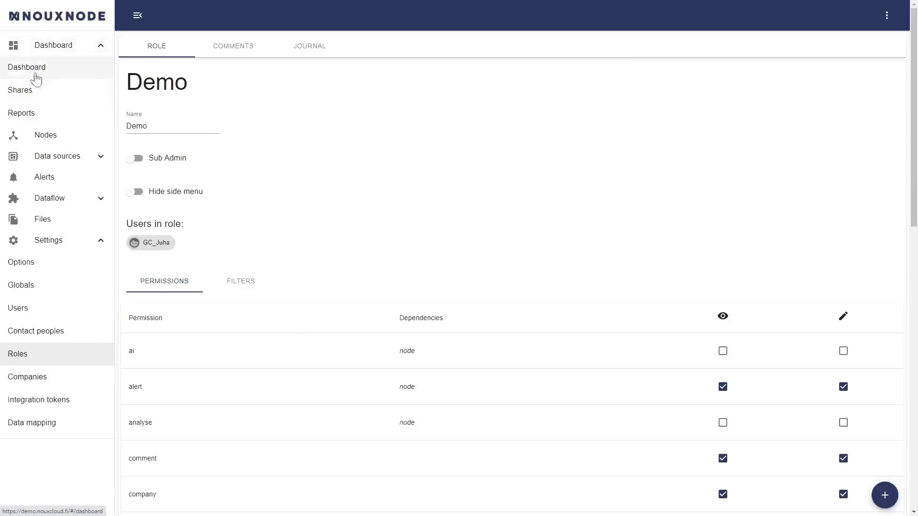
# Return to the CNC dashboard and open the Machine status (Value mapping) panel for editing
pyautogui.click(52, 242)
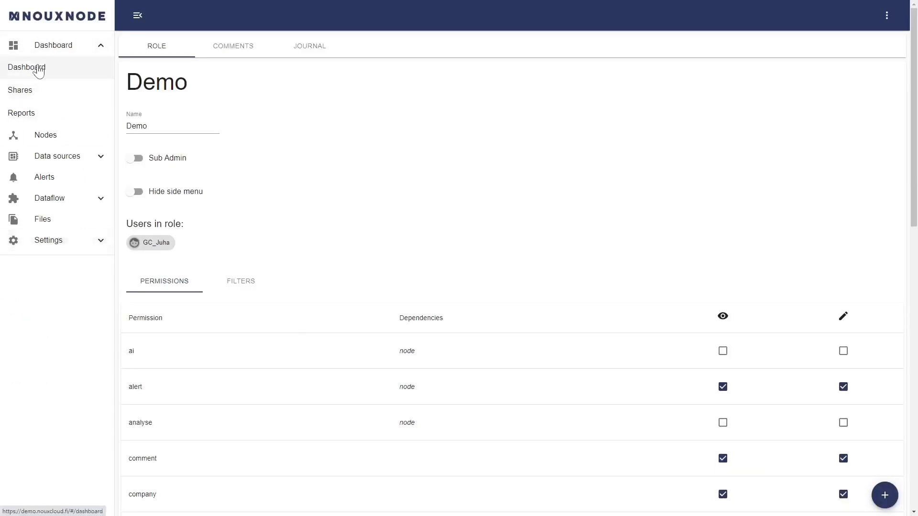
pyautogui.click(39, 71)
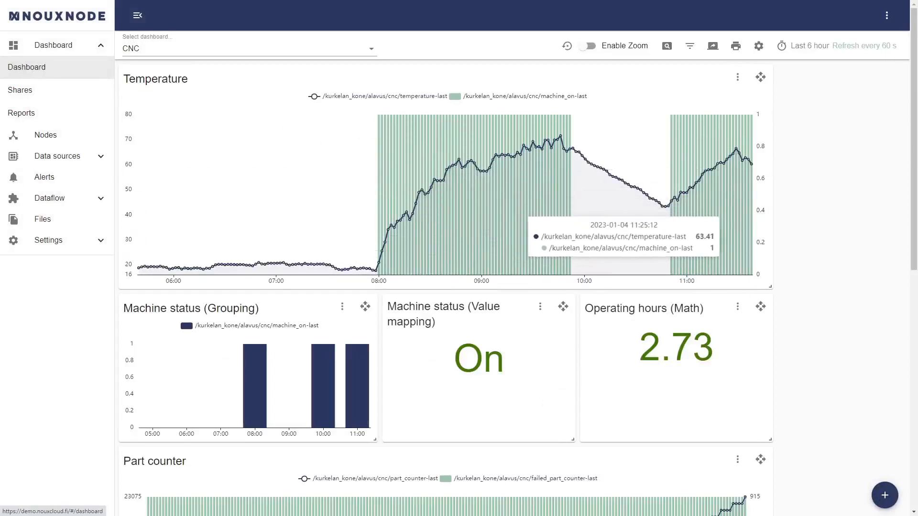
pyautogui.click(540, 308)
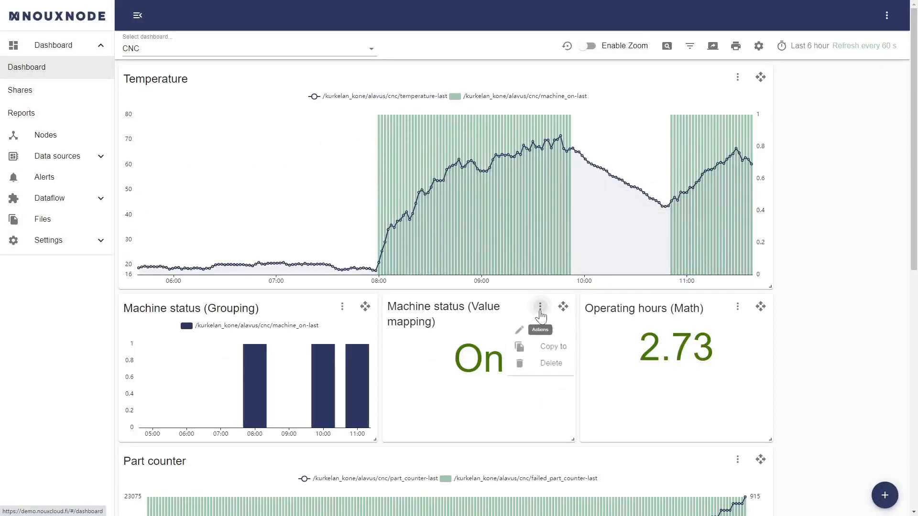
pyautogui.click(543, 330)
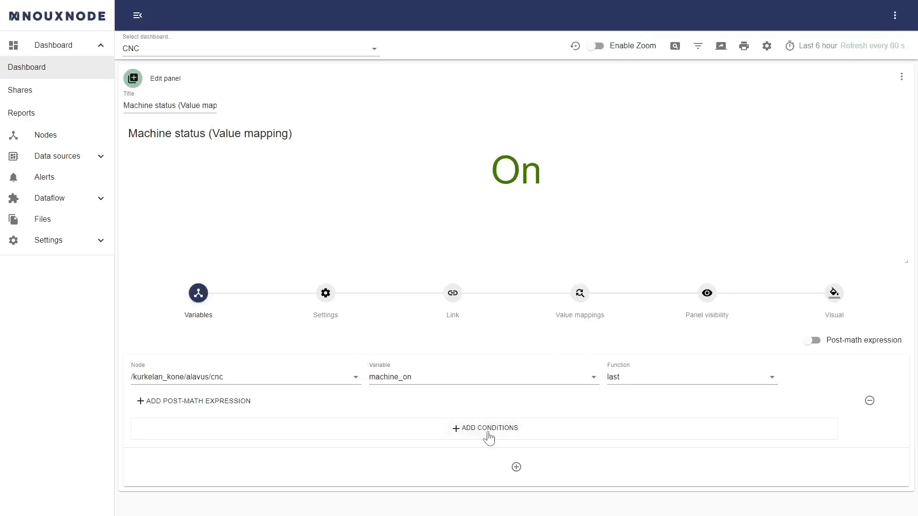
# Add a blank condition to the machine_on variable, review its variable choices and Post query conditions option, and remove it
pyautogui.click(504, 436)
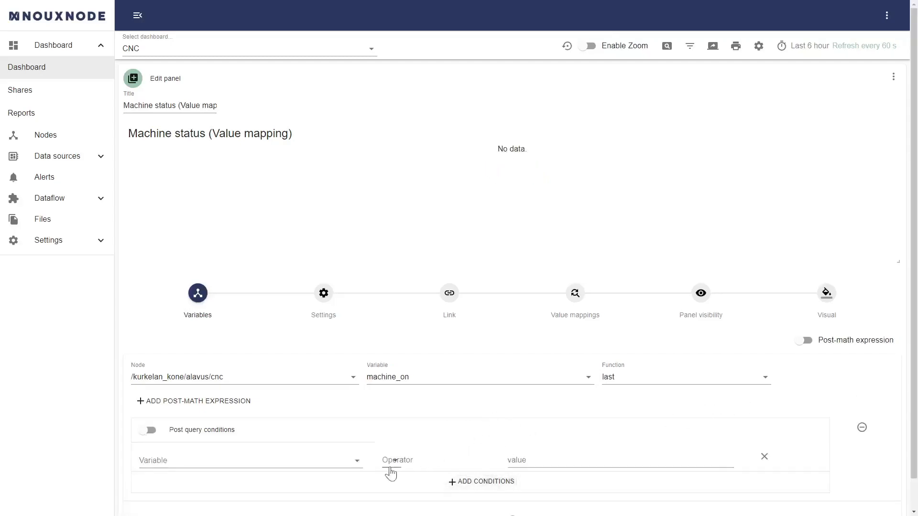
pyautogui.click(357, 462)
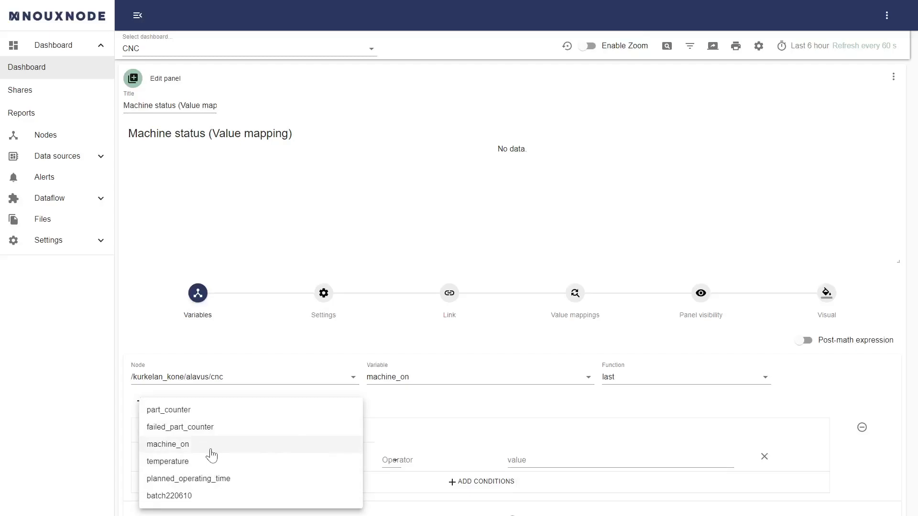
pyautogui.click(635, 416)
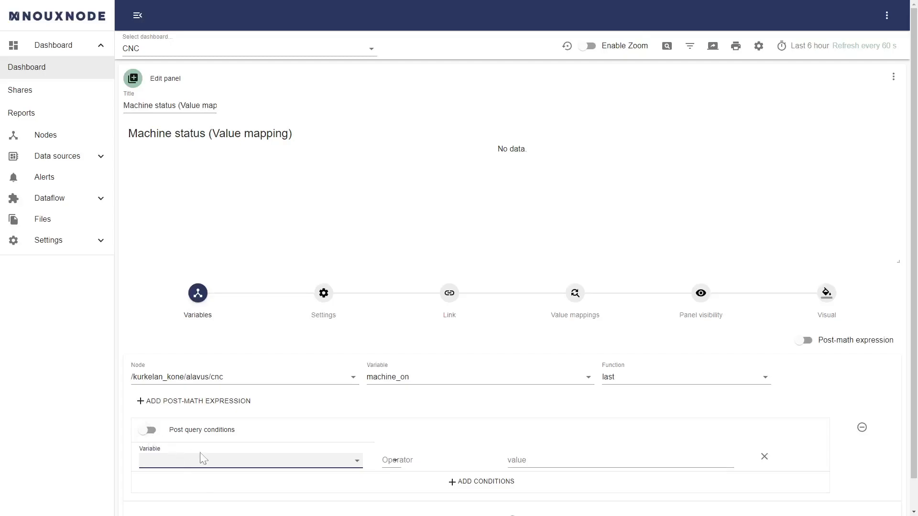
pyautogui.scroll(-1, 206, 460)
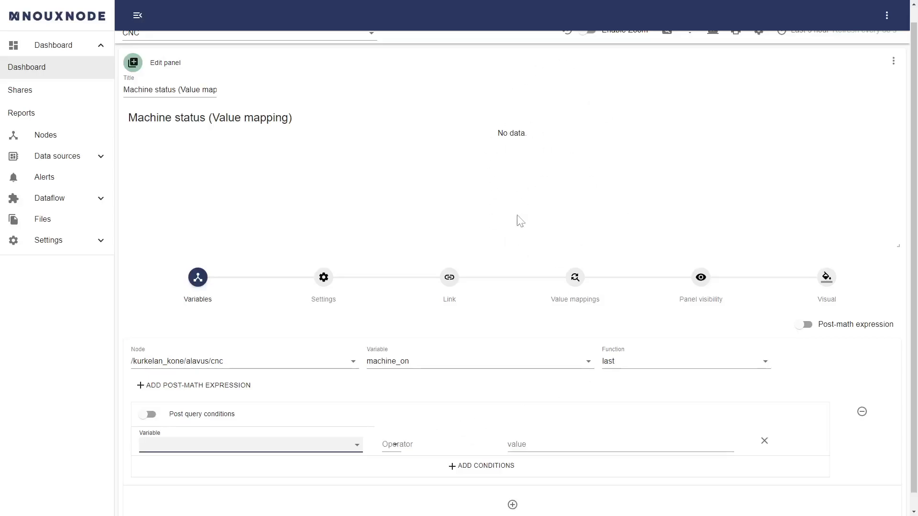
pyautogui.click(764, 440)
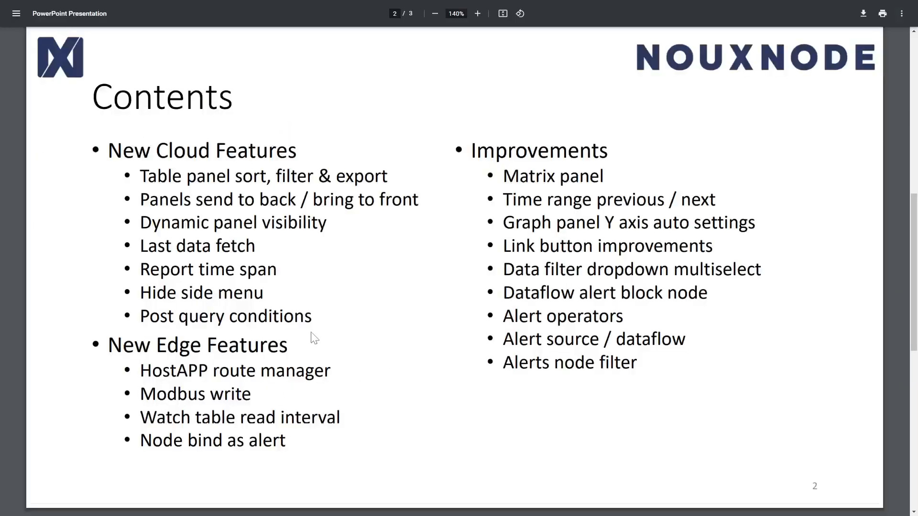
# Examine the query condition diagram and the Contents list in the presentation, and return to the gateway's S7 settings
pyautogui.scroll(-10, 314, 338)
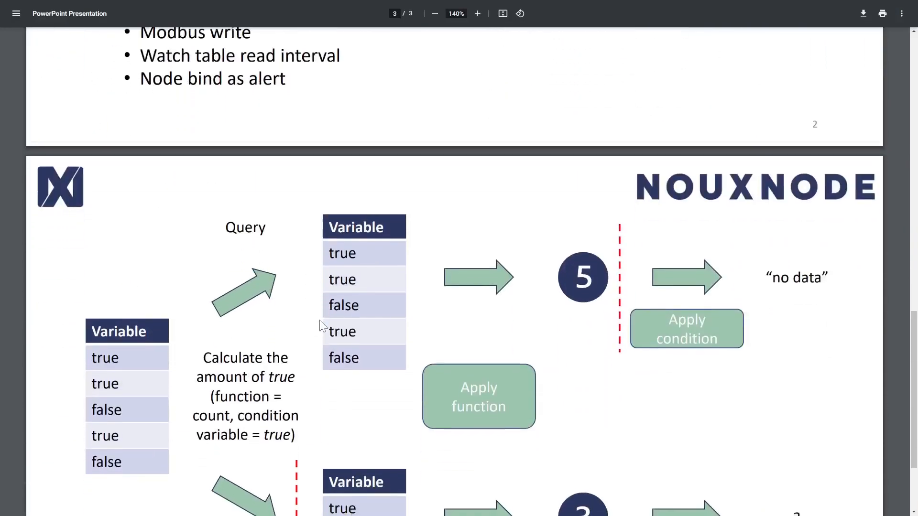
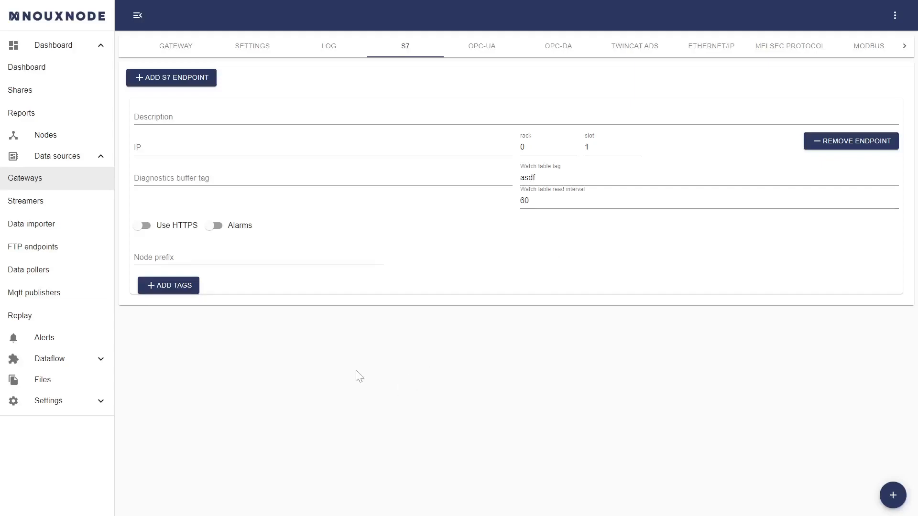
pyautogui.hotkey('ctrl', 'Tab')
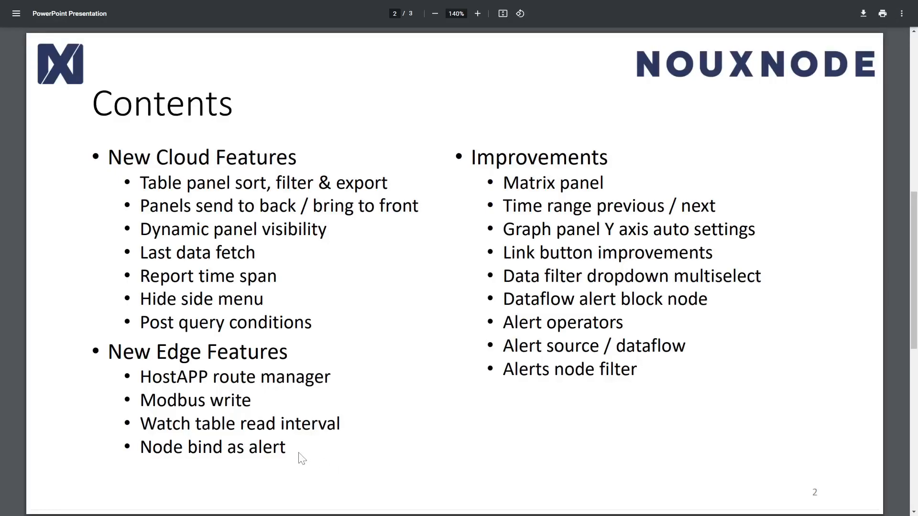
pyautogui.hotkey('ctrl', 'shift', 'Tab')
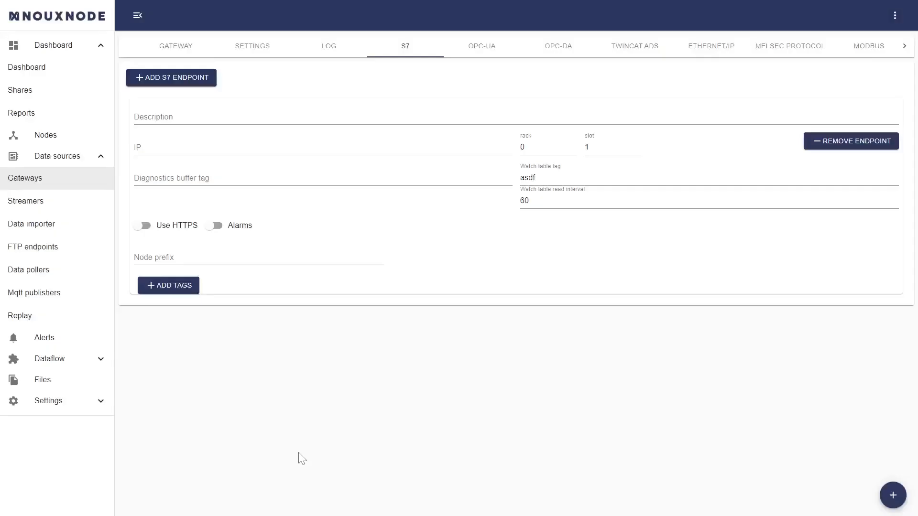
# Open the gateway's OPC-UA settings and enable the Alarm option for the Data_block_1.lrCounter tag
pyautogui.click(483, 48)
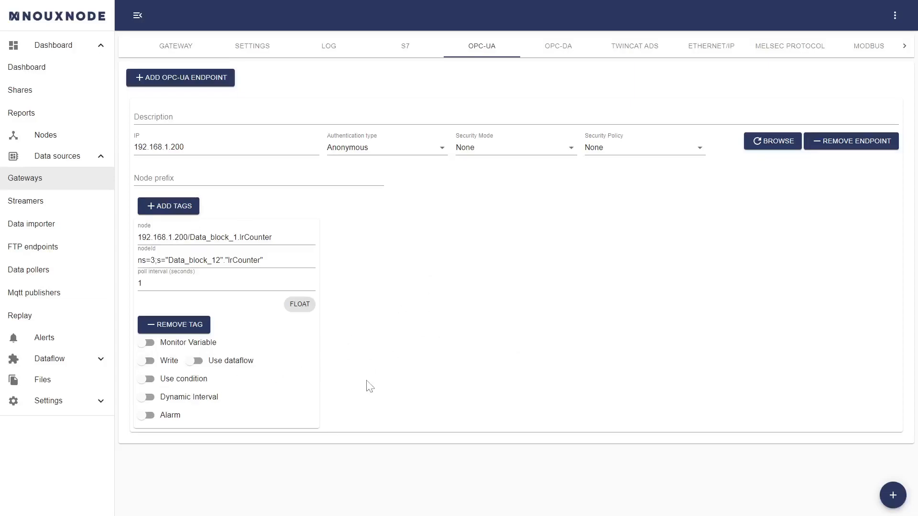
pyautogui.click(147, 415)
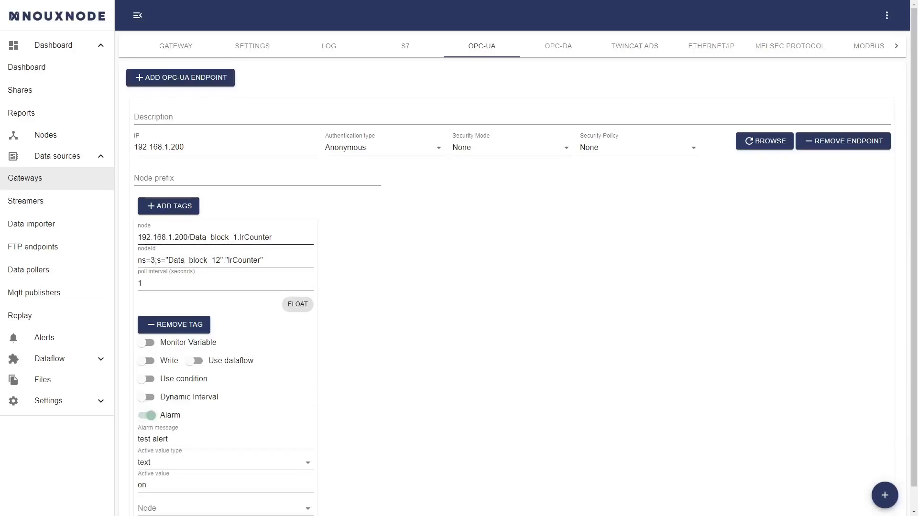
pyautogui.scroll(-1, 207, 253)
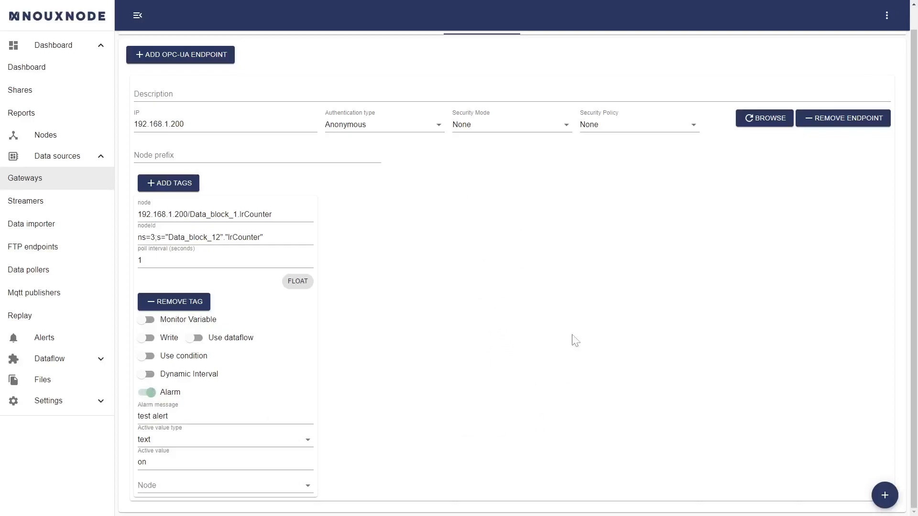
# Turn the Data_block_1.lrCounter tag's Alarm option off and back on
pyautogui.click(167, 189)
pyautogui.click(147, 393)
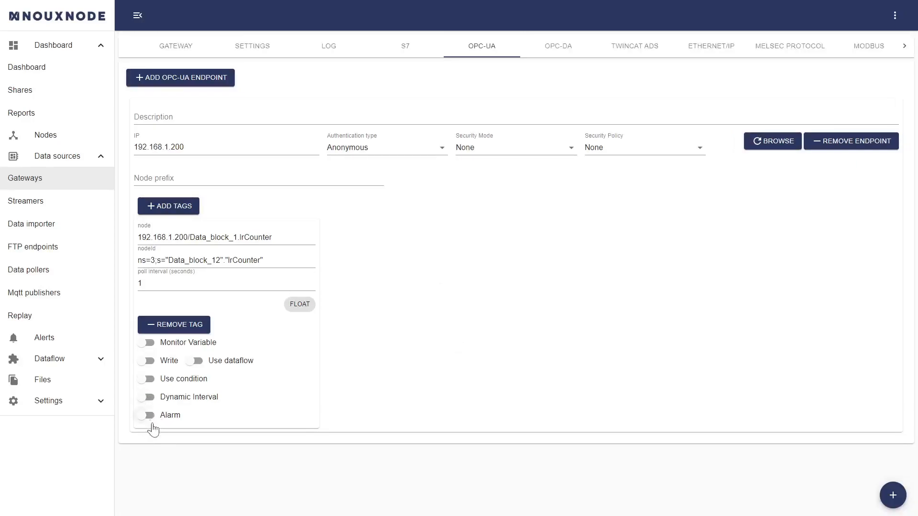
pyautogui.click(148, 417)
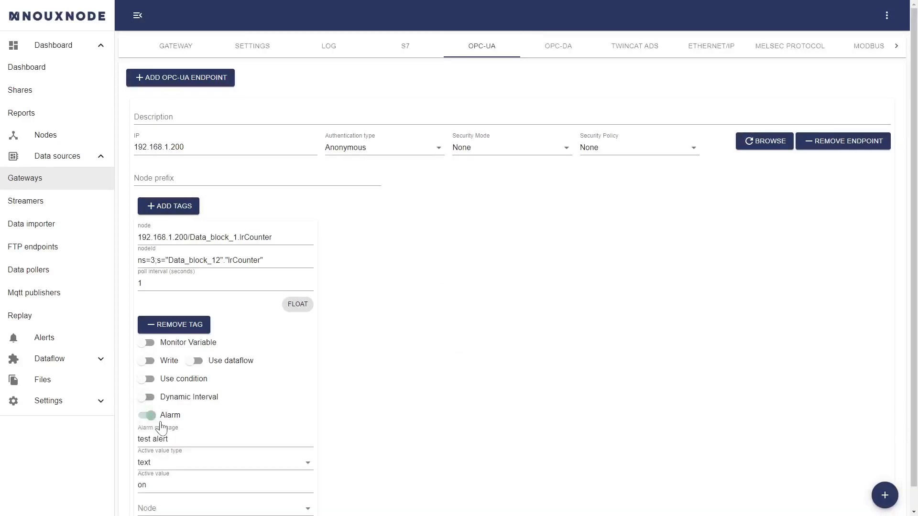
# Turn off the Data_block_1.lrCounter tag's Alarm option and check the presentation's Contents list before returning to the gateway
pyautogui.scroll(-1, 399, 412)
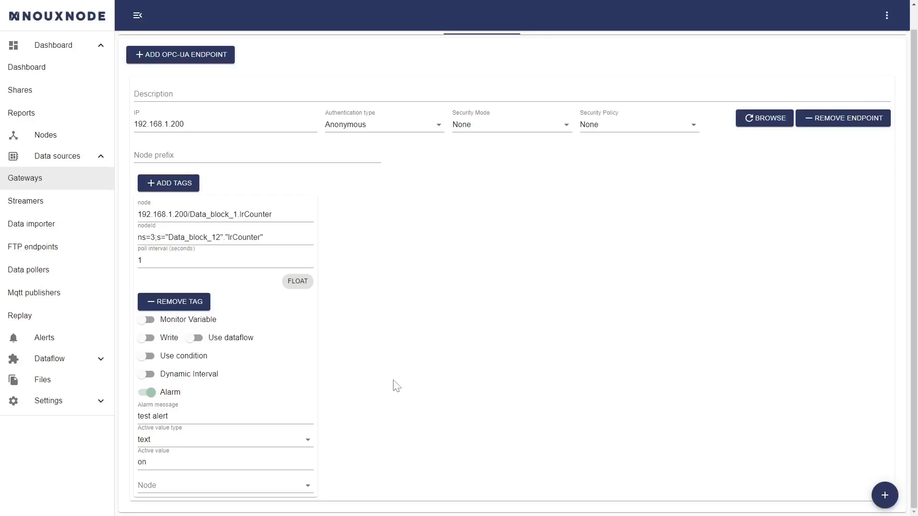
pyautogui.click(148, 393)
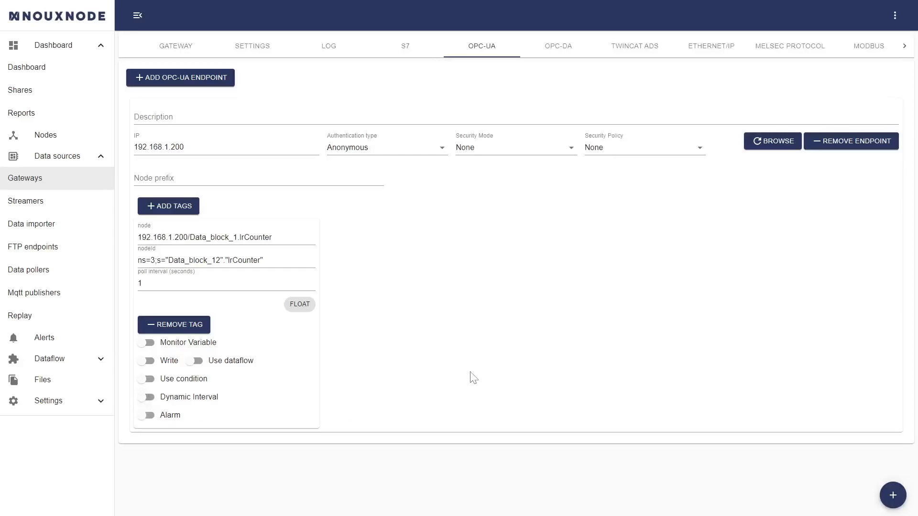
pyautogui.hotkey('ctrl', 'Tab')
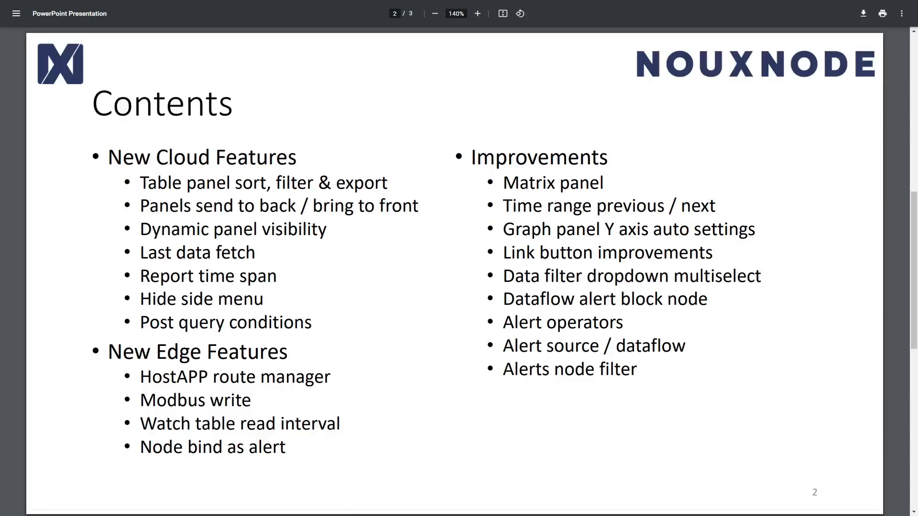
pyautogui.hotkey('ctrl', 'Tab')
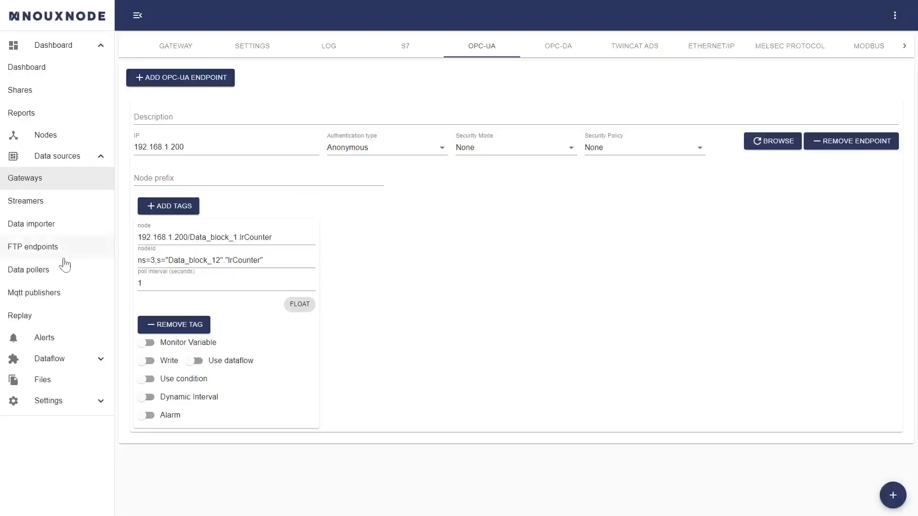
# Open the CNC dashboard and start a new Matrix panel on it
pyautogui.click(38, 71)
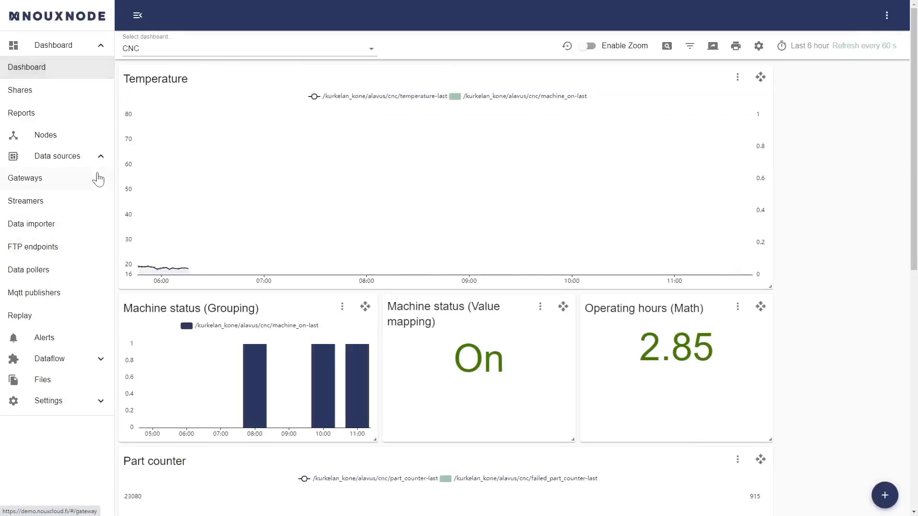
pyautogui.click(97, 158)
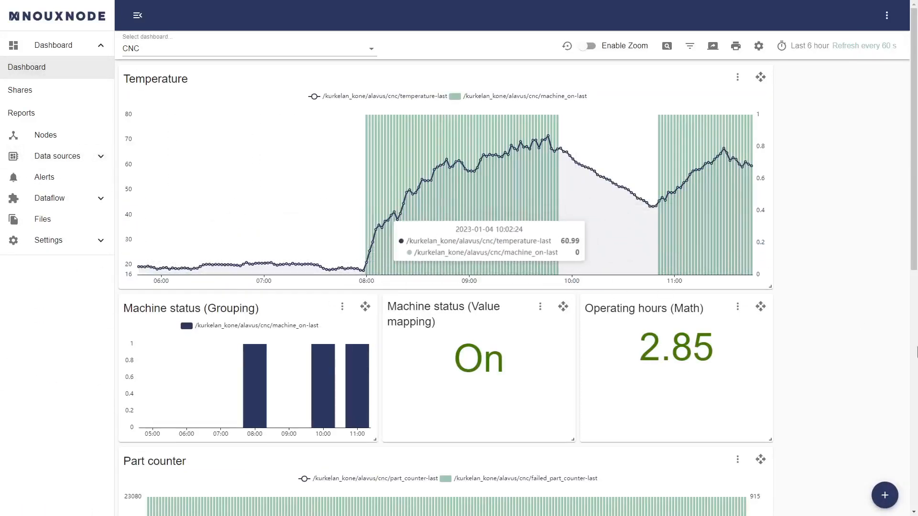
pyautogui.moveTo(888, 502)
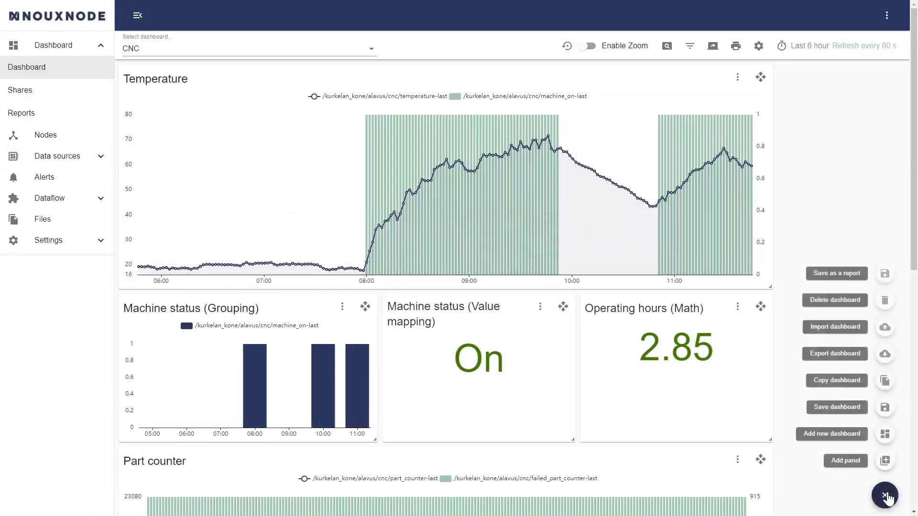
pyautogui.click(884, 459)
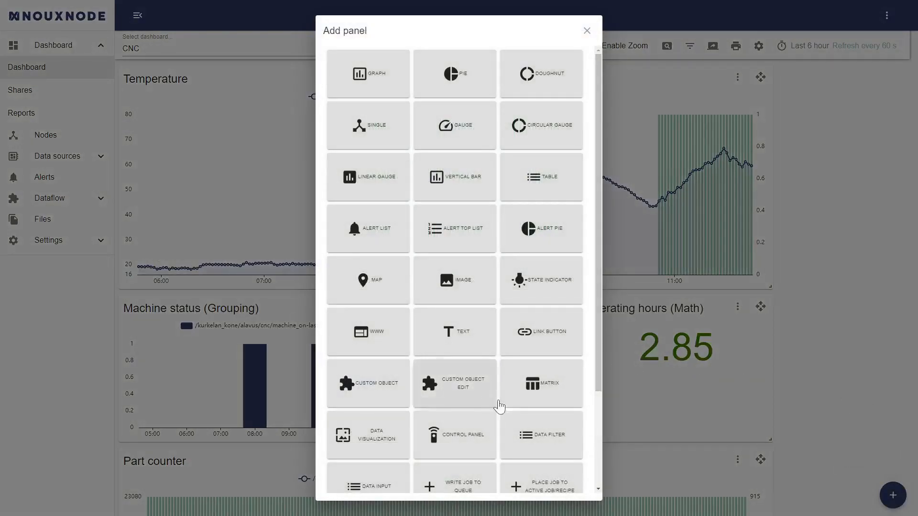
pyautogui.click(537, 384)
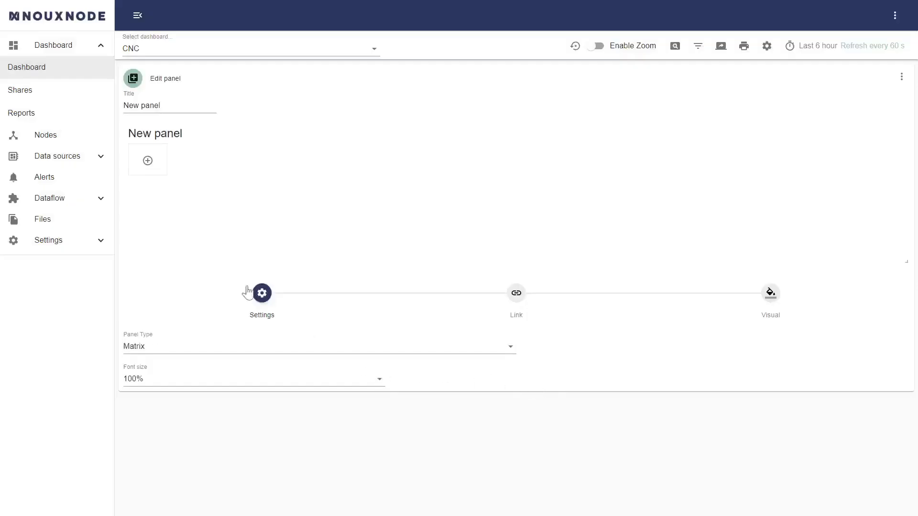
# Build a grid of two rows with two columns each in the new matrix panel
pyautogui.click(151, 165)
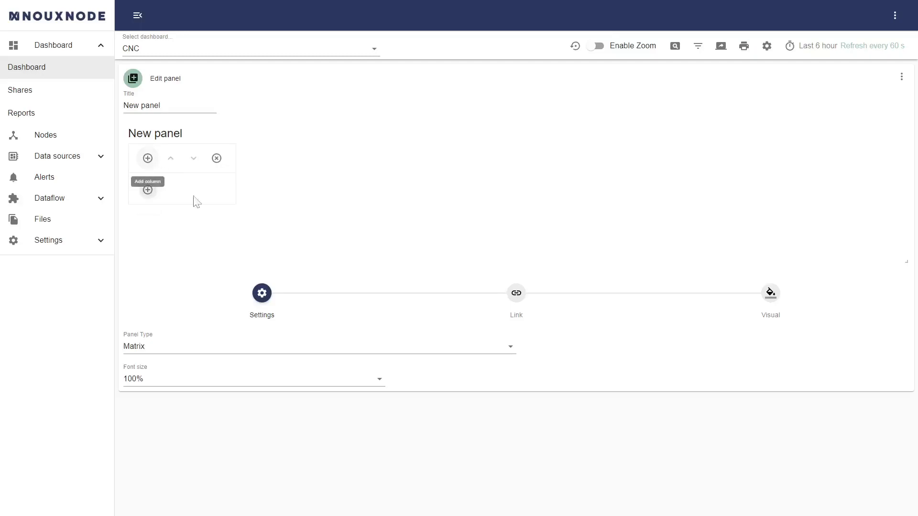
pyautogui.click(148, 159)
pyautogui.click(192, 162)
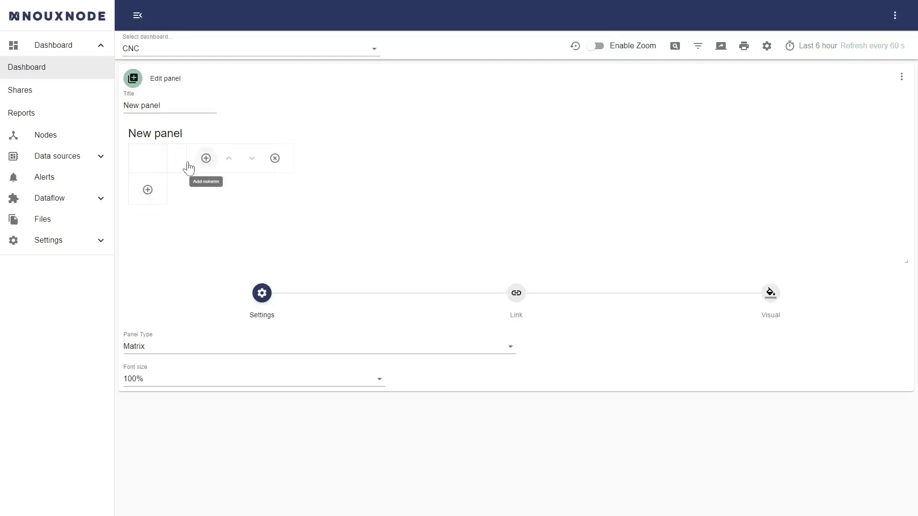
pyautogui.click(148, 191)
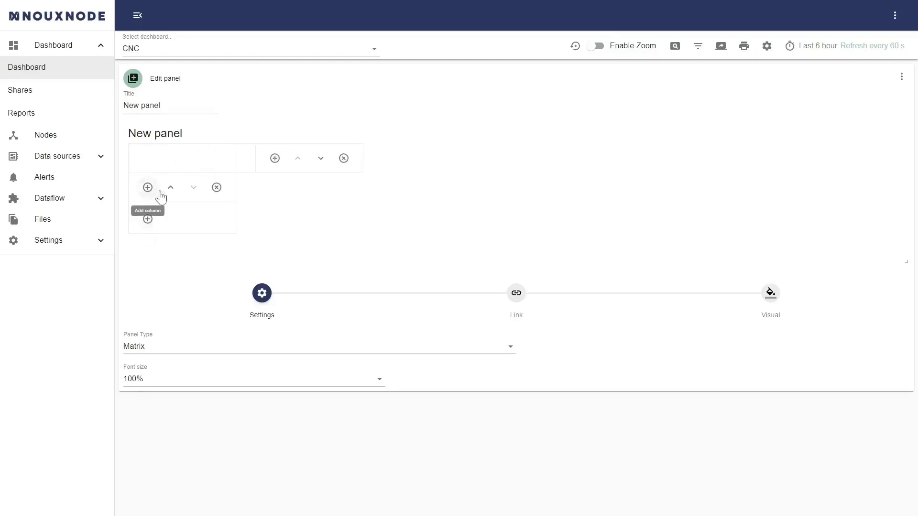
pyautogui.click(149, 188)
pyautogui.click(181, 189)
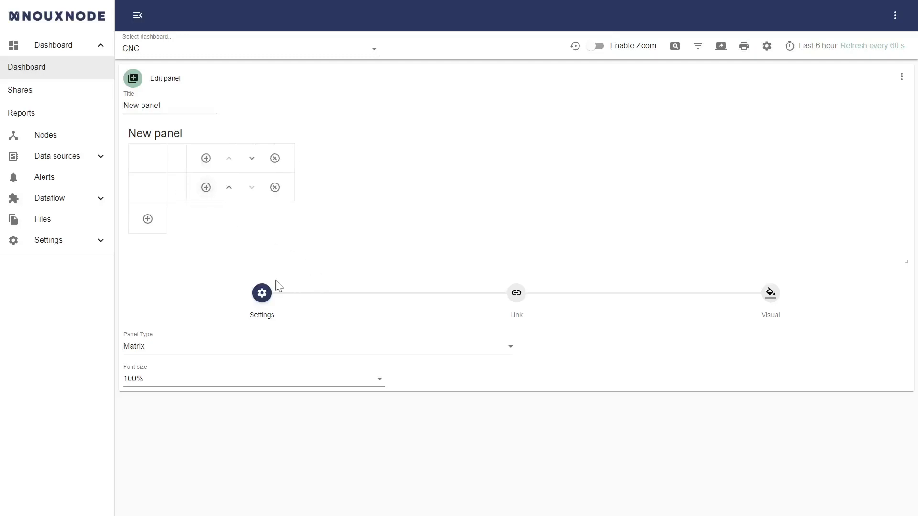
# Set the content type of the matrix cell in the second row and second column to series
pyautogui.click(181, 193)
pyautogui.click(387, 246)
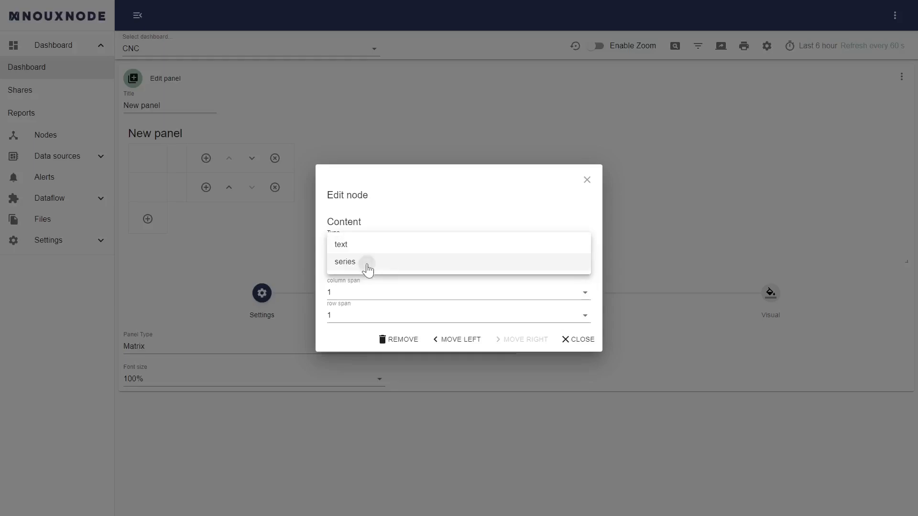
pyautogui.click(366, 265)
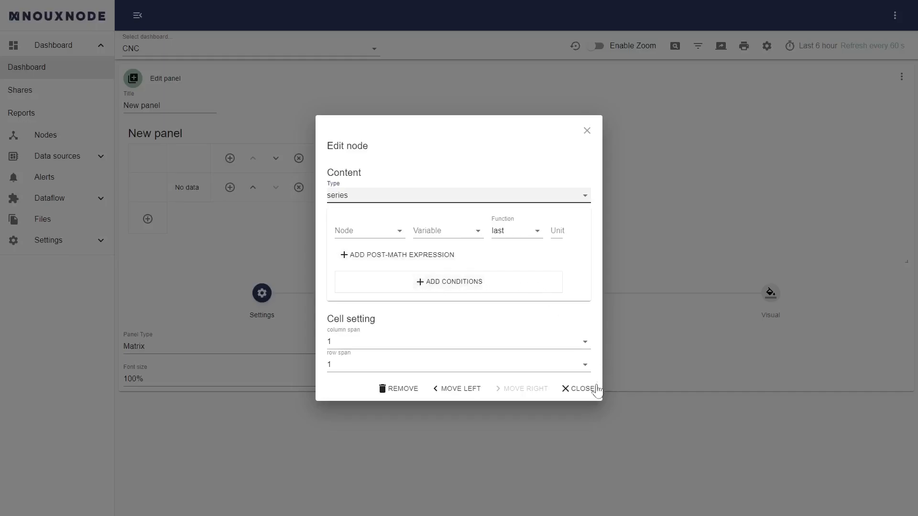
pyautogui.click(579, 389)
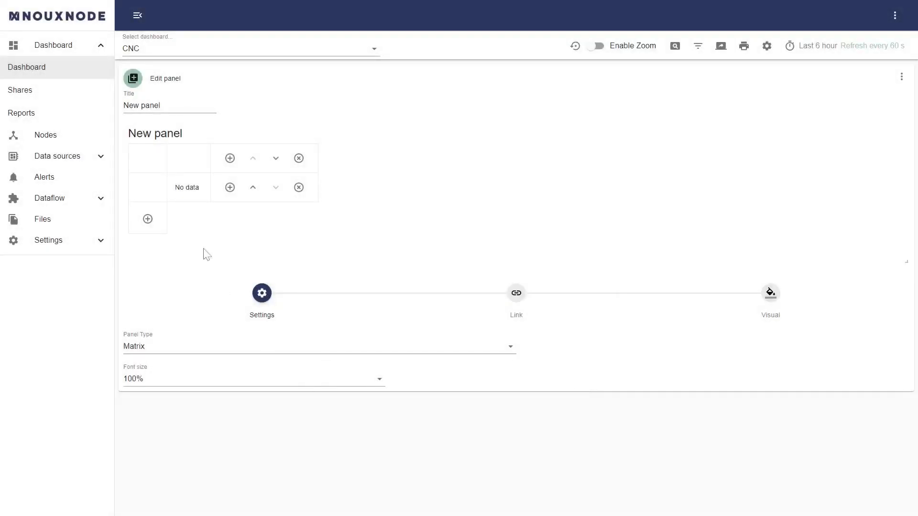
# Set the matrix panel's font size to 150% and close the panel without saving it
pyautogui.click(231, 382)
pyautogui.click(186, 411)
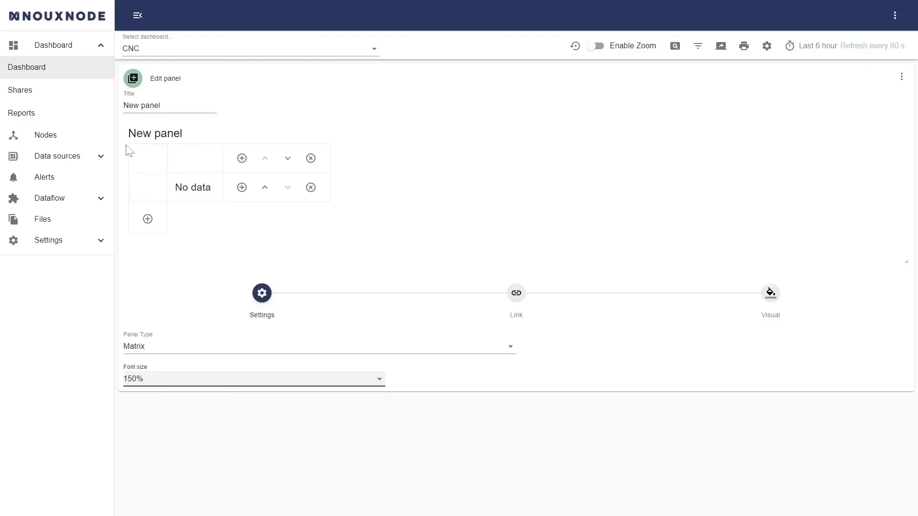
pyautogui.click(901, 77)
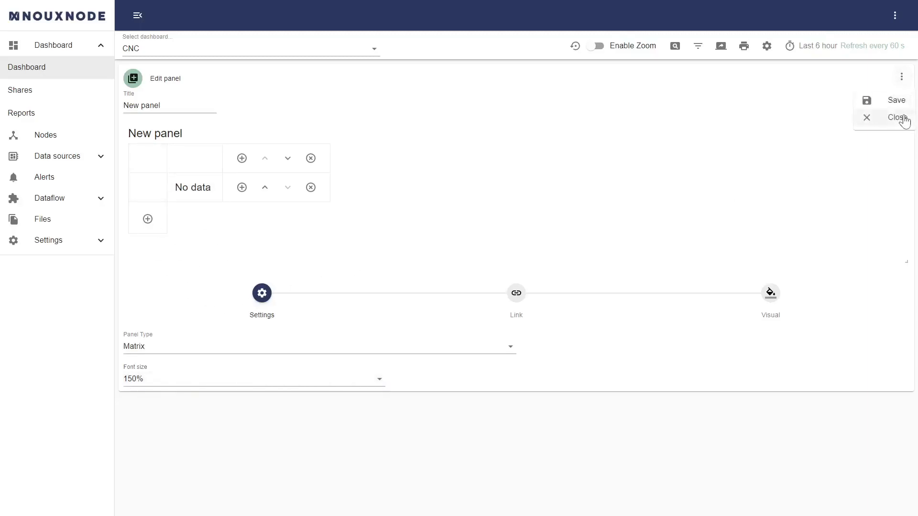
pyautogui.click(902, 118)
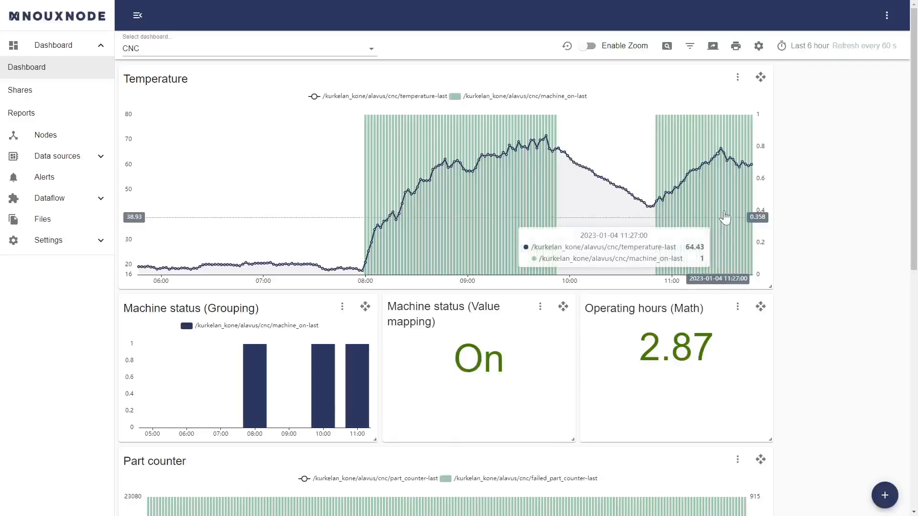
# Set the CNC dashboard's time range to Yesterday and step the custom range back to 01.01.2023
pyautogui.click(833, 48)
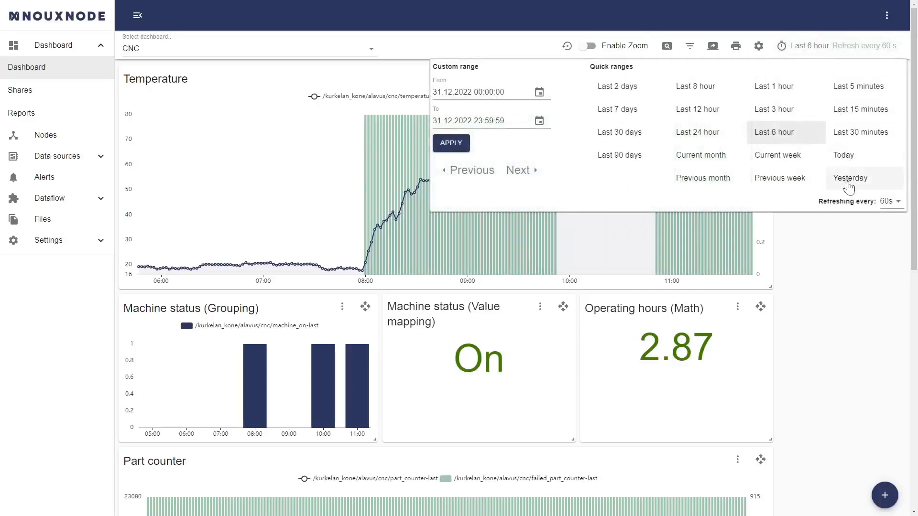
pyautogui.click(848, 178)
pyautogui.click(826, 50)
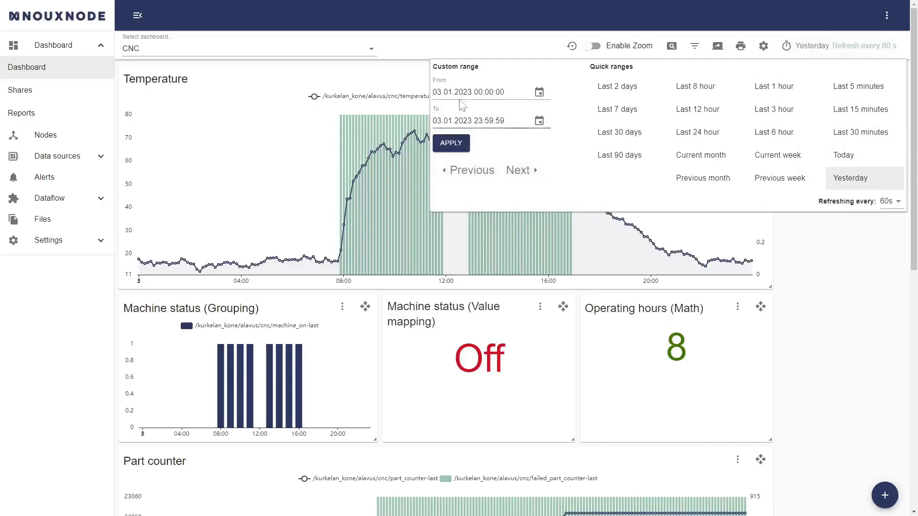
pyautogui.click(466, 178)
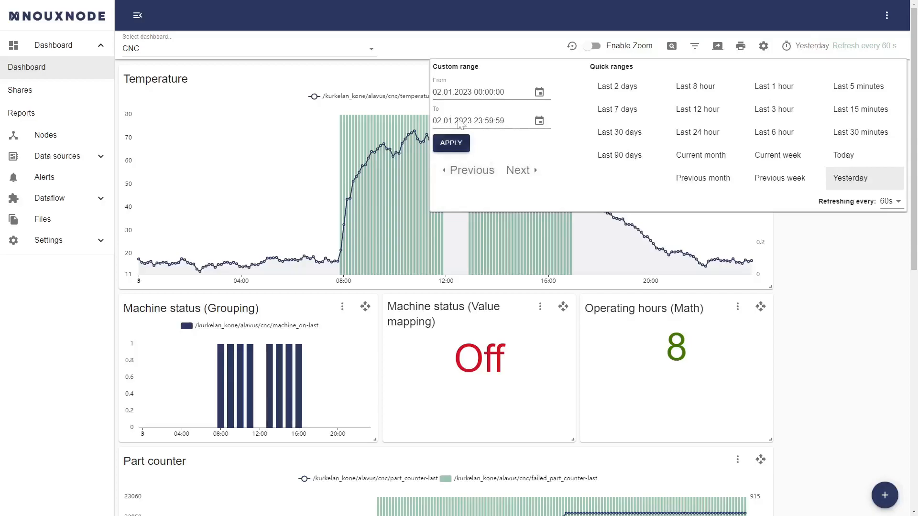
pyautogui.click(471, 171)
pyautogui.click(478, 176)
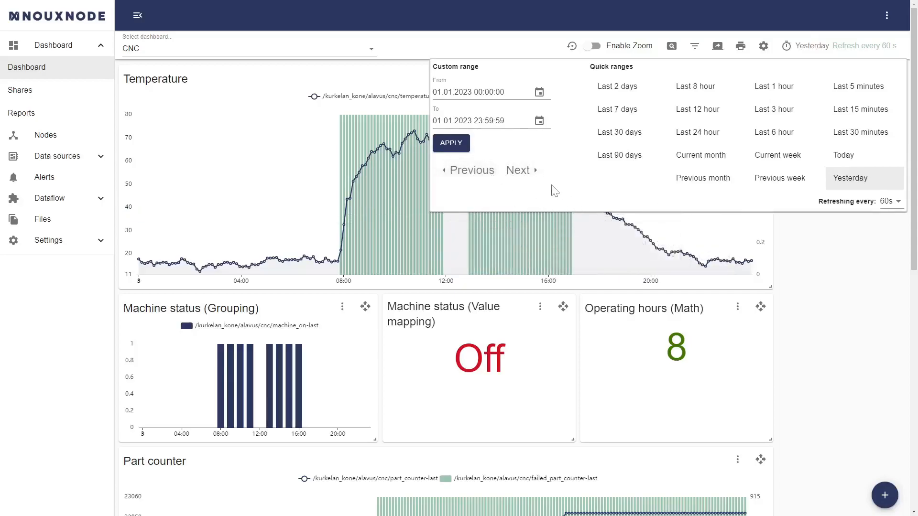
# Step the custom range forward one day, go back to 30.12.2022, and apply it to the dashboard
pyautogui.click(522, 172)
pyautogui.click(475, 180)
pyautogui.click(476, 180)
pyautogui.click(478, 180)
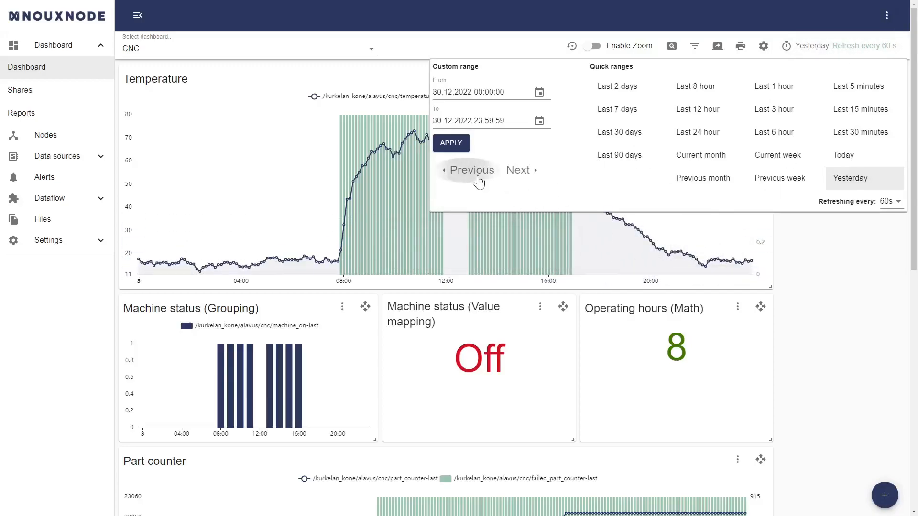
pyautogui.click(452, 143)
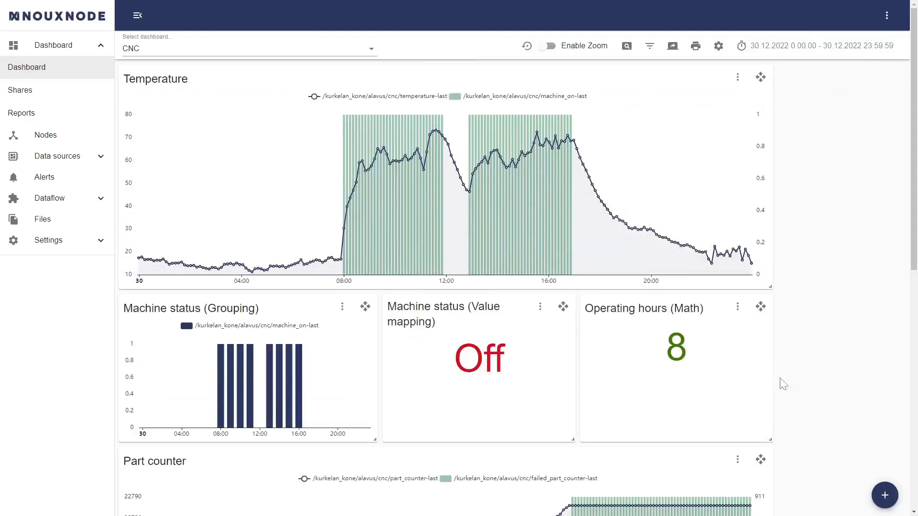
# Set the dashboard's time range to Last 6 hour and check the presentation's Contents list before returning to the dashboard
pyautogui.click(832, 45)
pyautogui.click(784, 135)
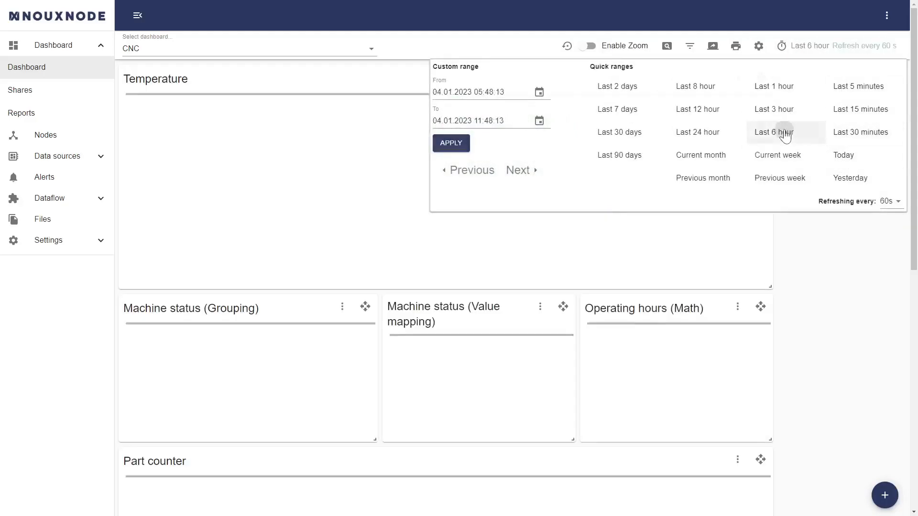
pyautogui.hotkey('ctrl', 'Tab')
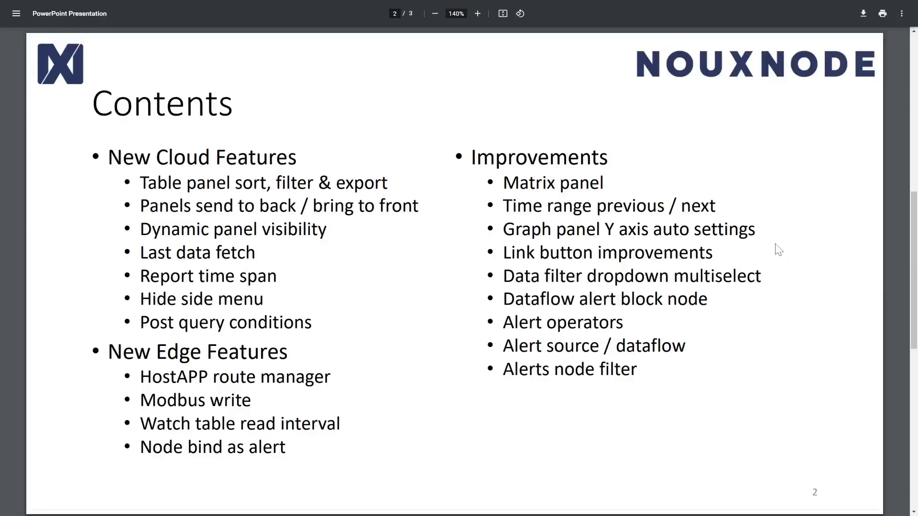
pyautogui.hotkey('ctrl', 'Tab')
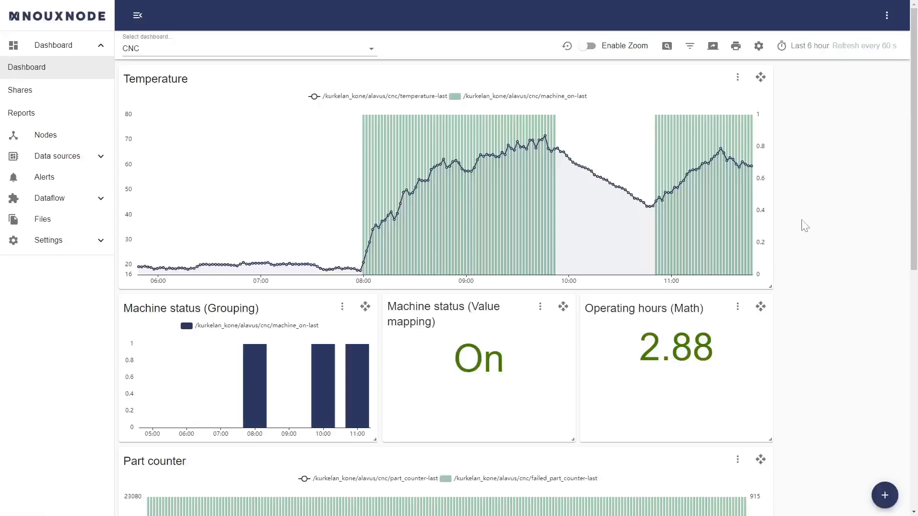
# Open the Part counter panel for editing and show its graph settings
pyautogui.scroll(-5, 856, 217)
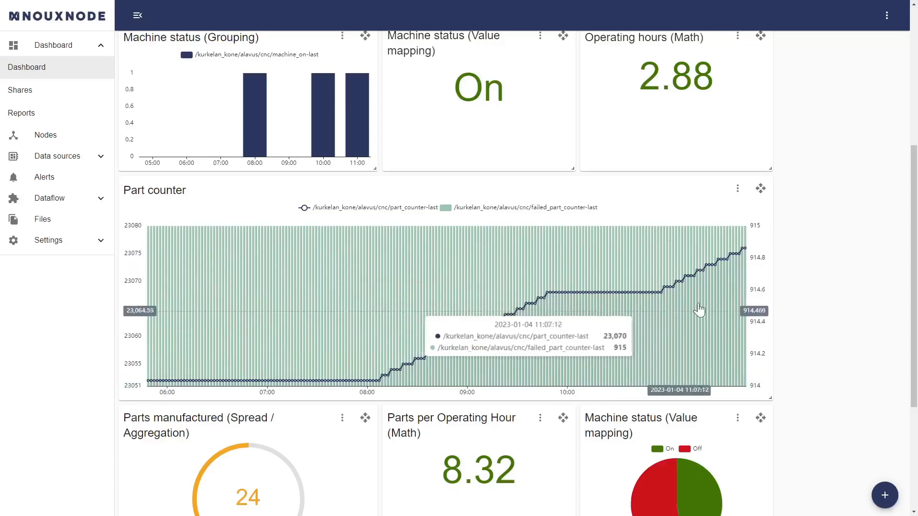
pyautogui.moveTo(747, 253)
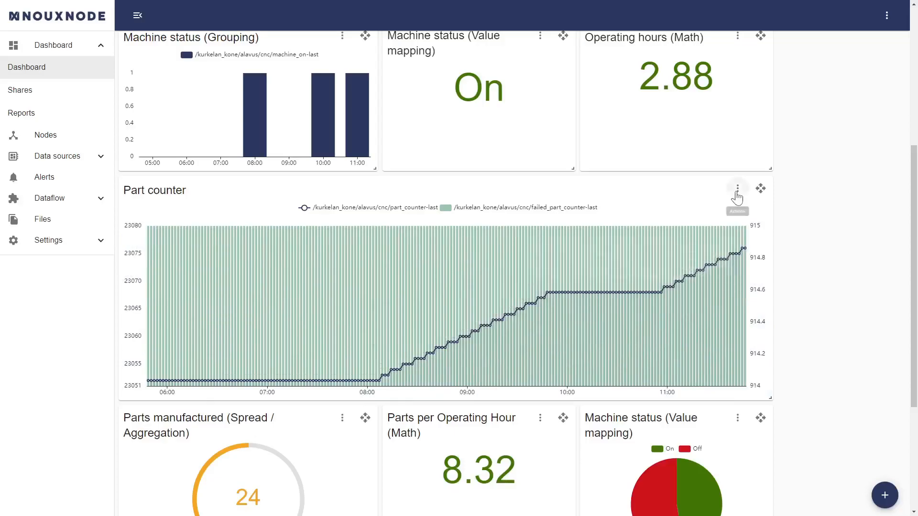
pyautogui.moveTo(737, 193)
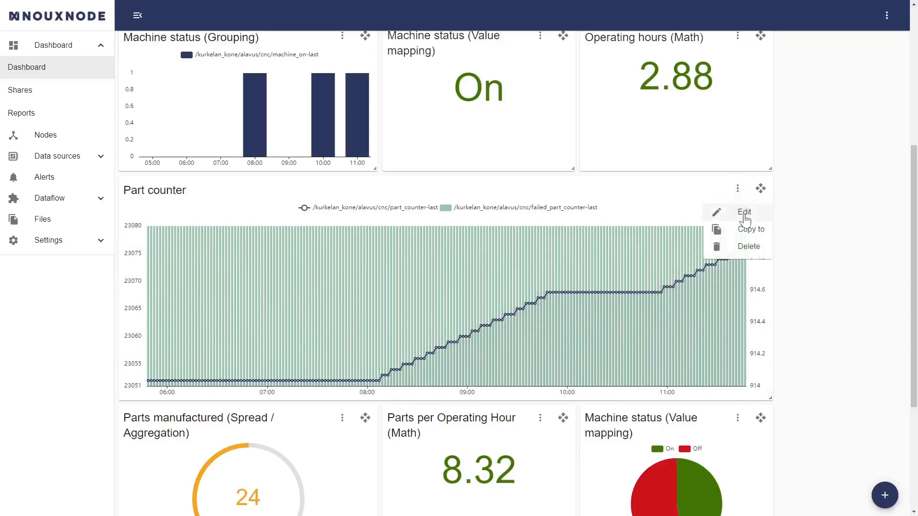
pyautogui.click(744, 213)
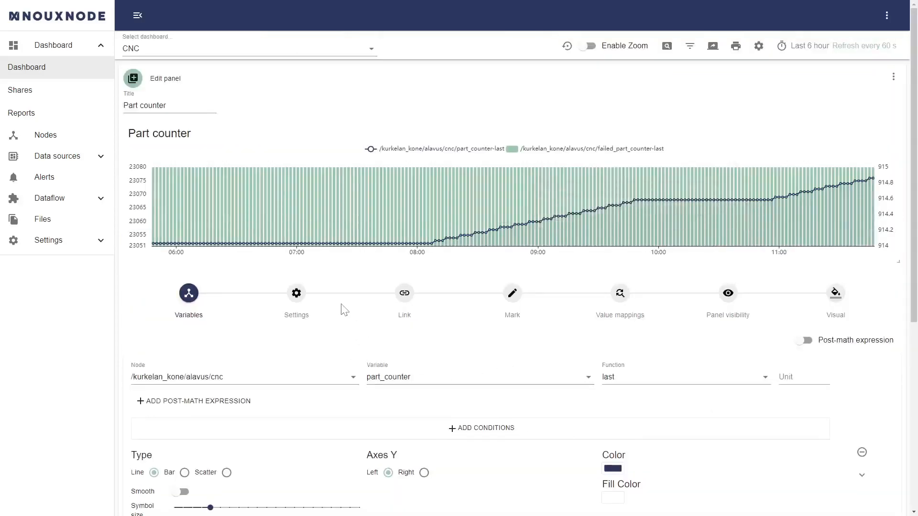
pyautogui.click(296, 304)
# Set the Part counter graph's Left axis Y-min to 0
pyautogui.scroll(-3, 275, 426)
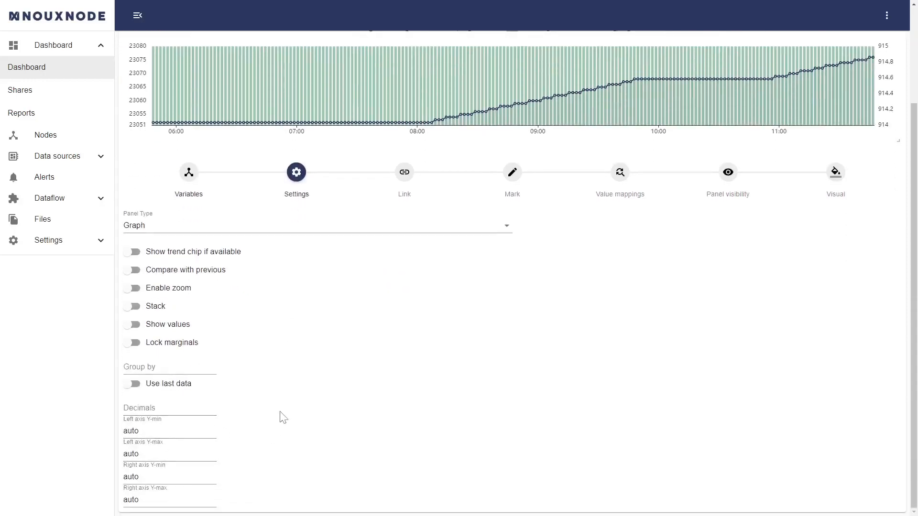
pyautogui.scroll(5, 283, 418)
pyautogui.scroll(-1, 307, 440)
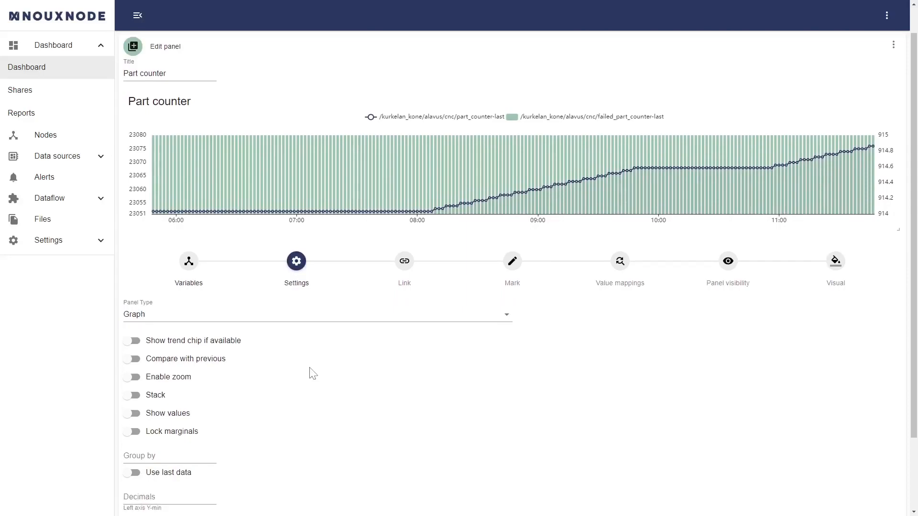
pyautogui.scroll(-2, 312, 374)
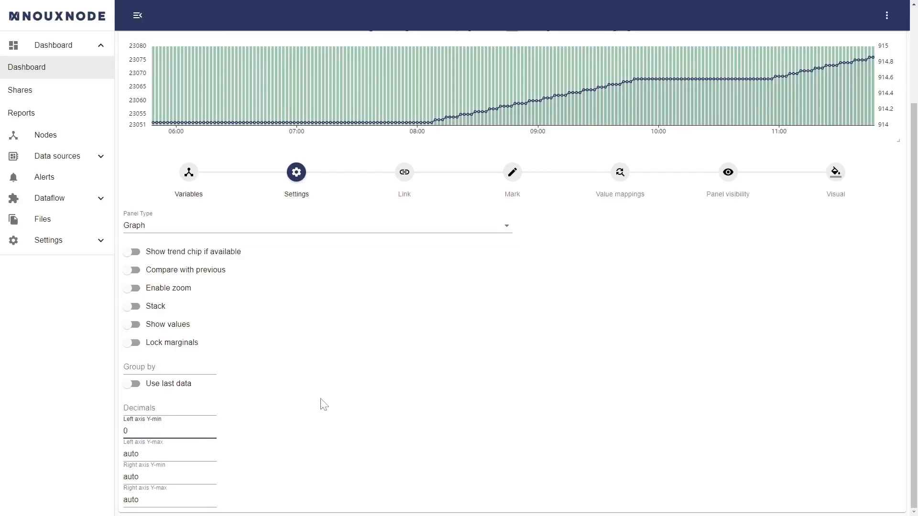
# Clear the Part counter graph's Left axis Y-min so it reverts to auto, and close the panel editor
pyautogui.scroll(3, 329, 421)
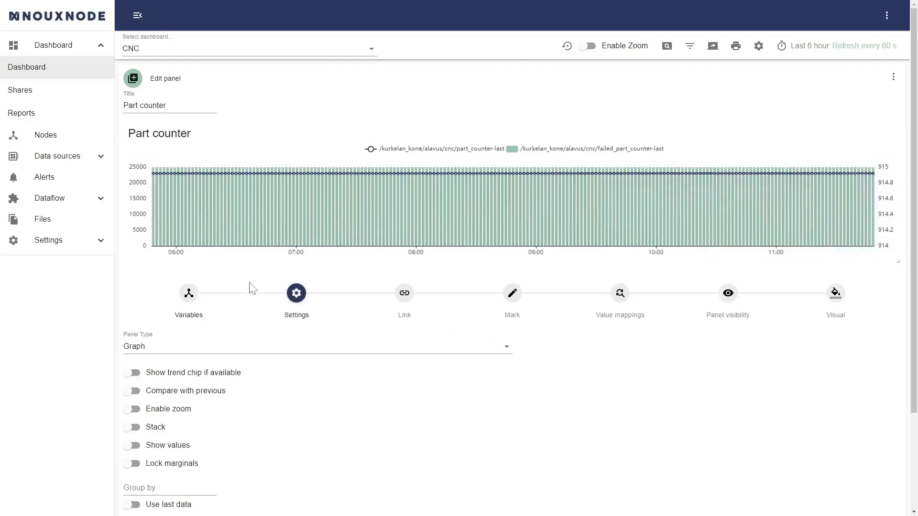
pyautogui.scroll(-3, 273, 471)
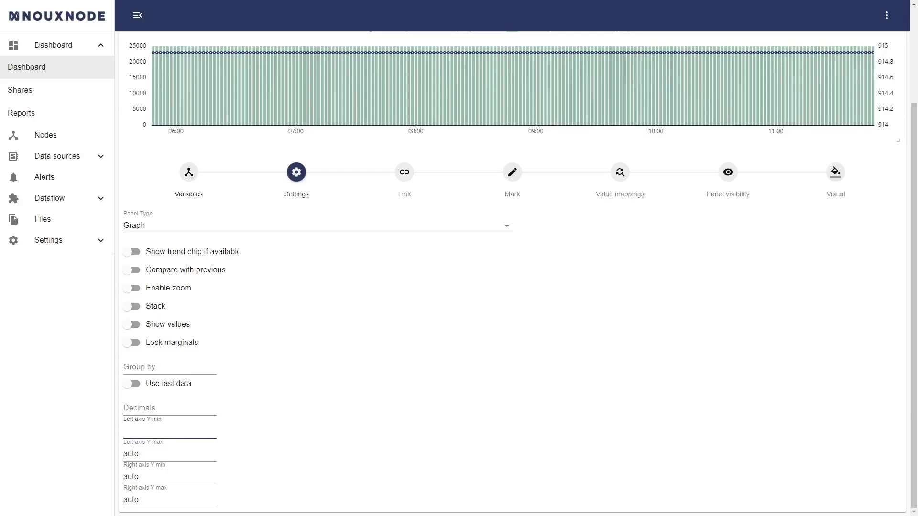
pyautogui.click(404, 397)
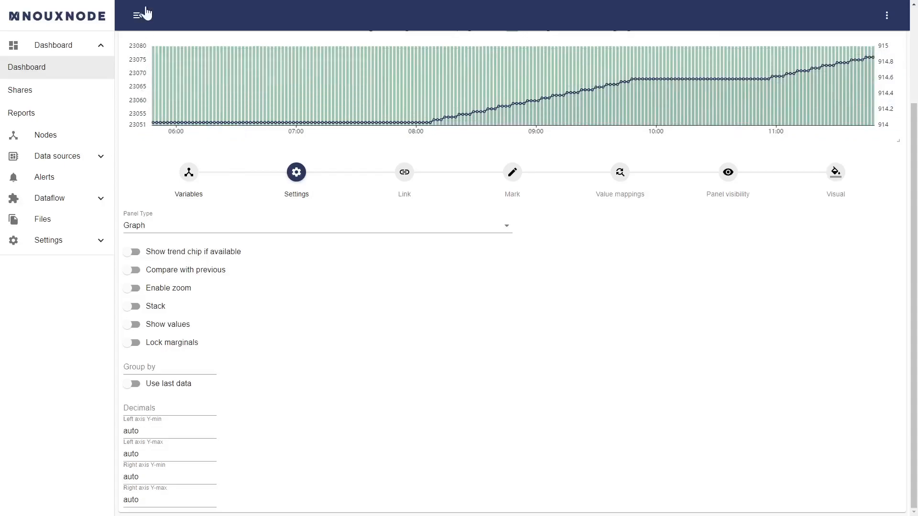
pyautogui.scroll(2, 409, 311)
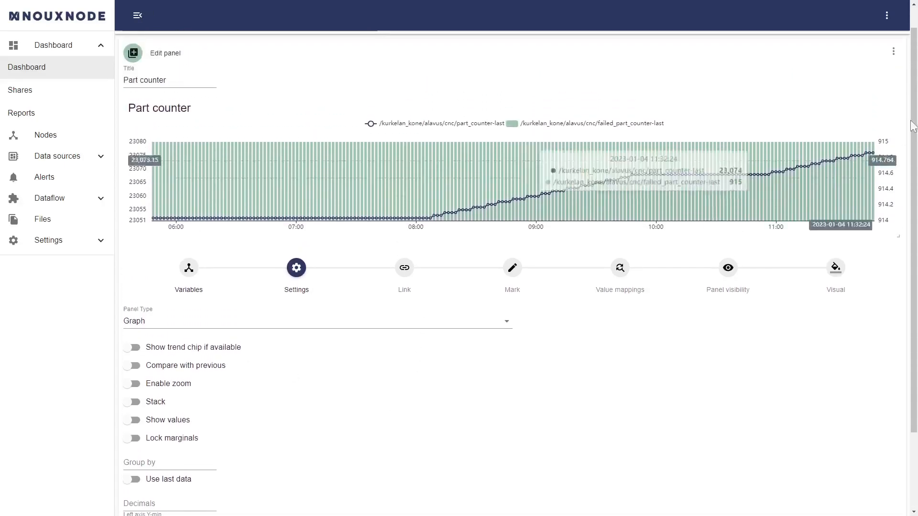
pyautogui.click(893, 51)
pyautogui.click(888, 94)
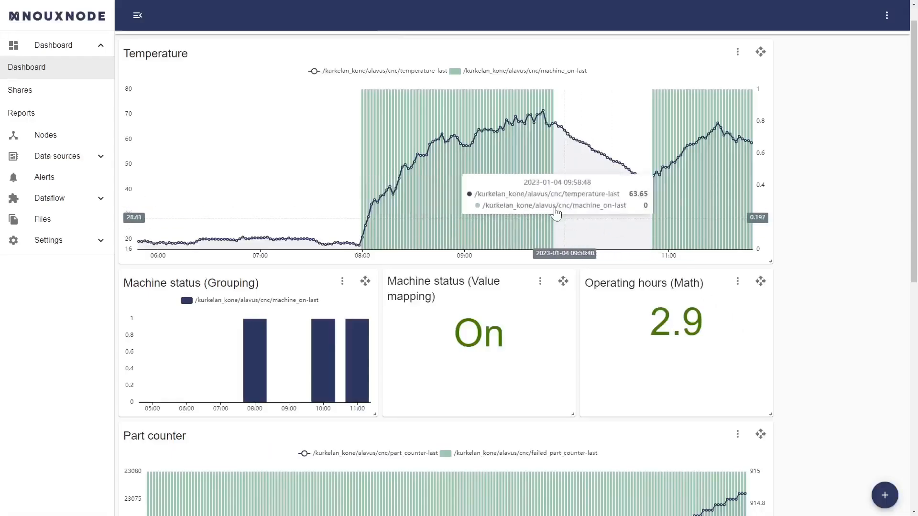
# Switch to the Data Visualization dashboard, discarding unsaved changes, and open its link button panel for editing
pyautogui.scroll(1, 430, 224)
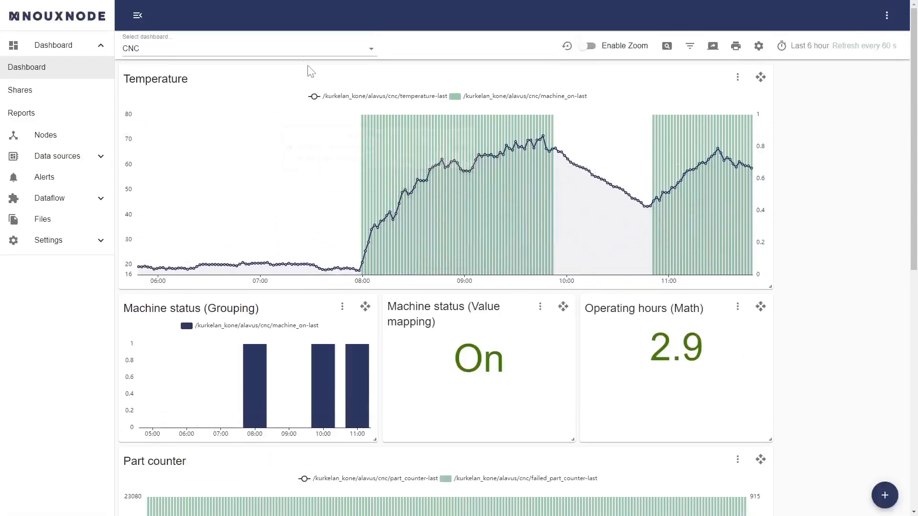
pyautogui.click(305, 48)
pyautogui.click(177, 123)
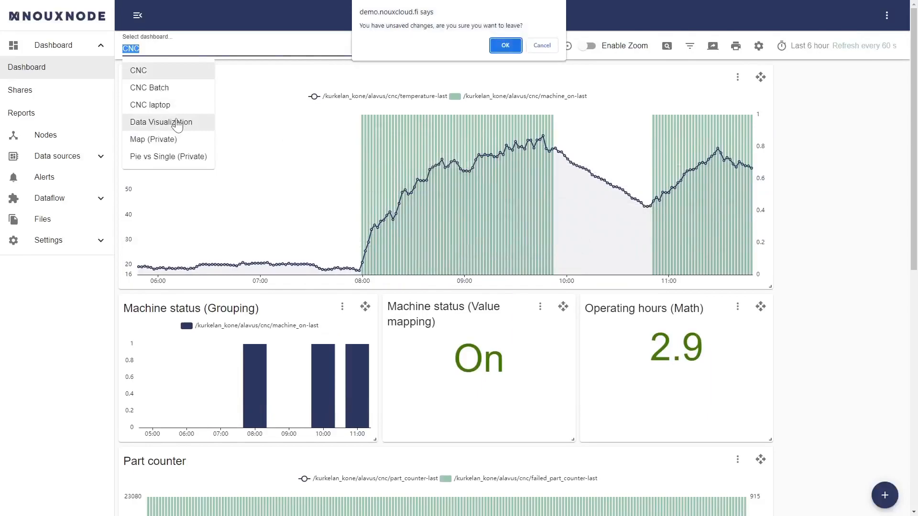
pyautogui.click(489, 45)
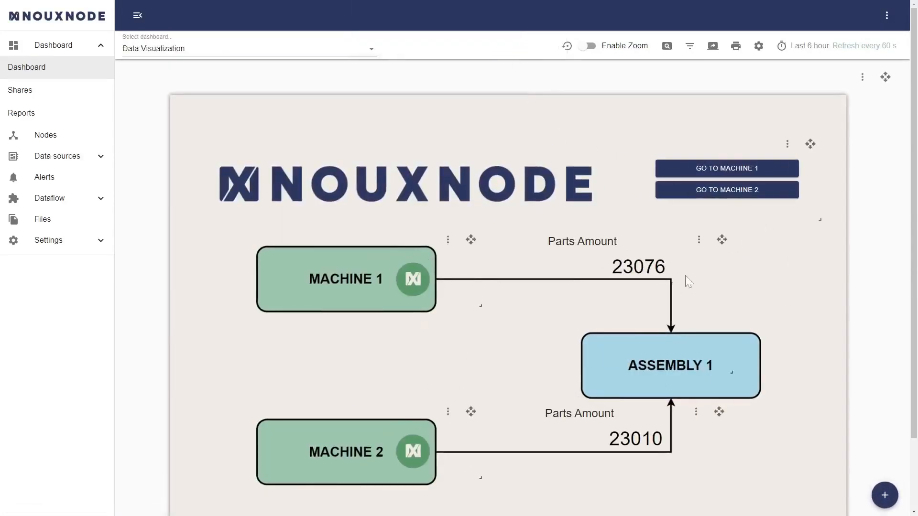
pyautogui.click(787, 144)
pyautogui.click(794, 169)
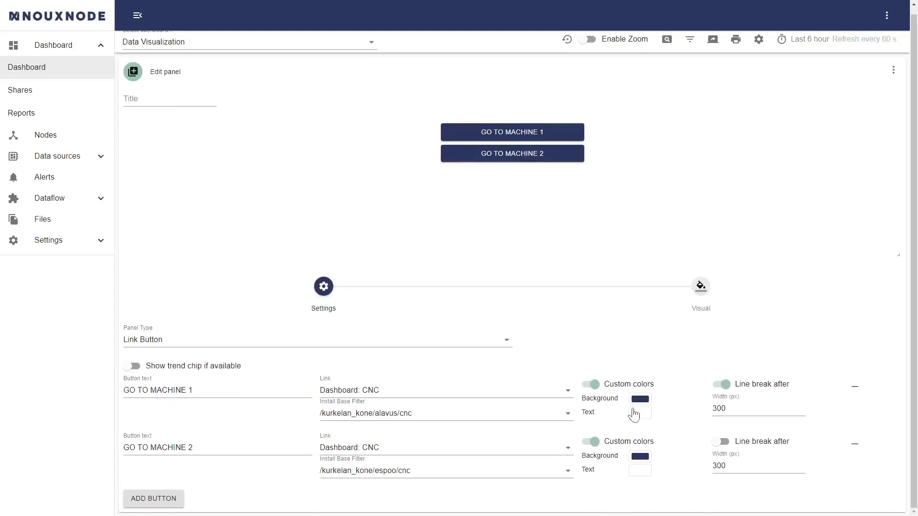
# Change the background colour of the GO TO MACHINE 1 button to red
pyautogui.click(637, 401)
pyautogui.scroll(-1, 640, 478)
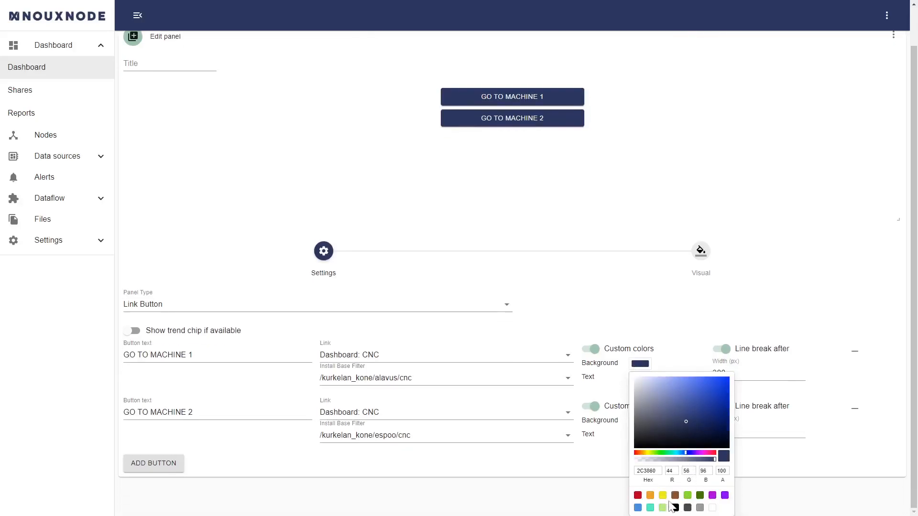
pyautogui.click(637, 496)
pyautogui.click(826, 270)
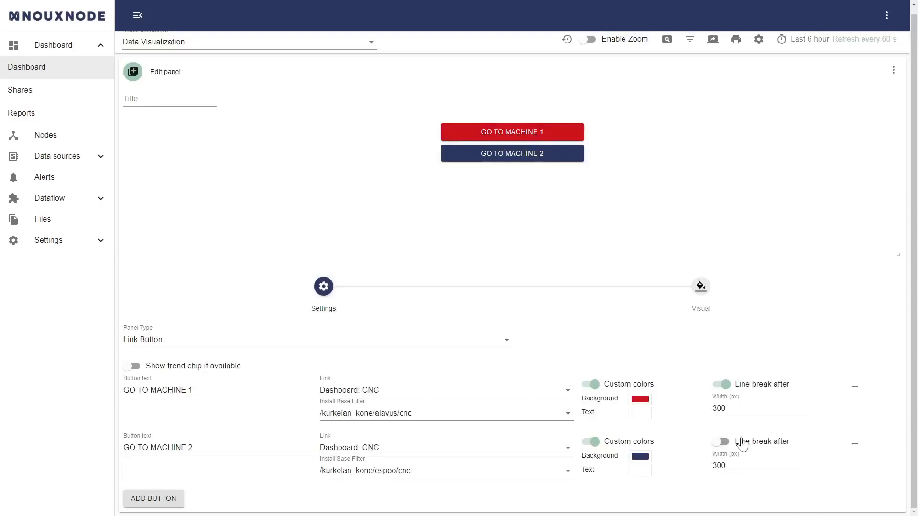
# Turn off Line break after for the GO TO MACHINE 1 button and clear its width
pyautogui.click(722, 385)
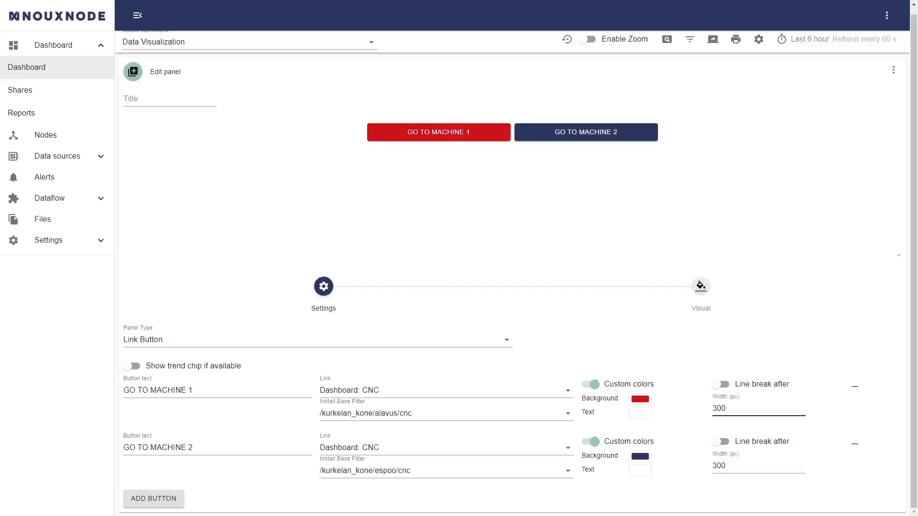
pyautogui.press('BackSpace')
pyautogui.press('BackSpace')
pyautogui.press('BackSpace')
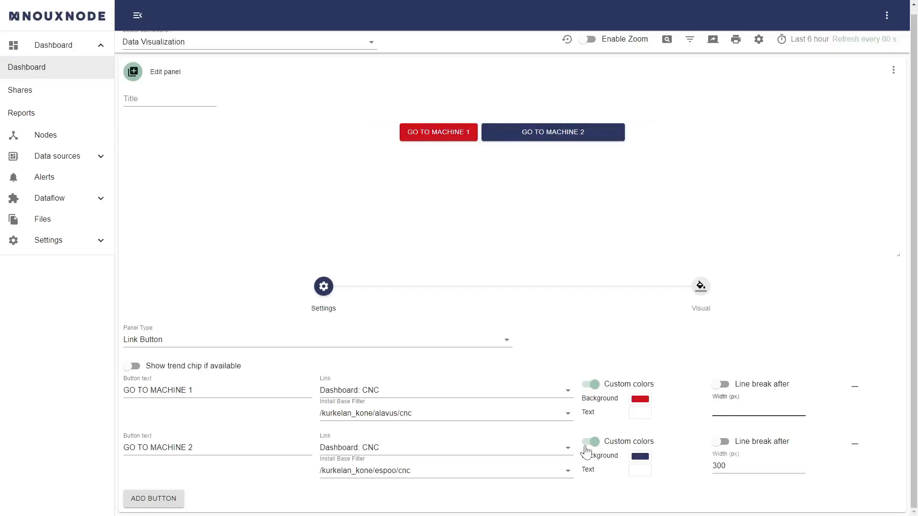
# Test the GO TO MACHINE 1 button's automatic width by appending "erge" to its text and removing it again
pyautogui.click(255, 388)
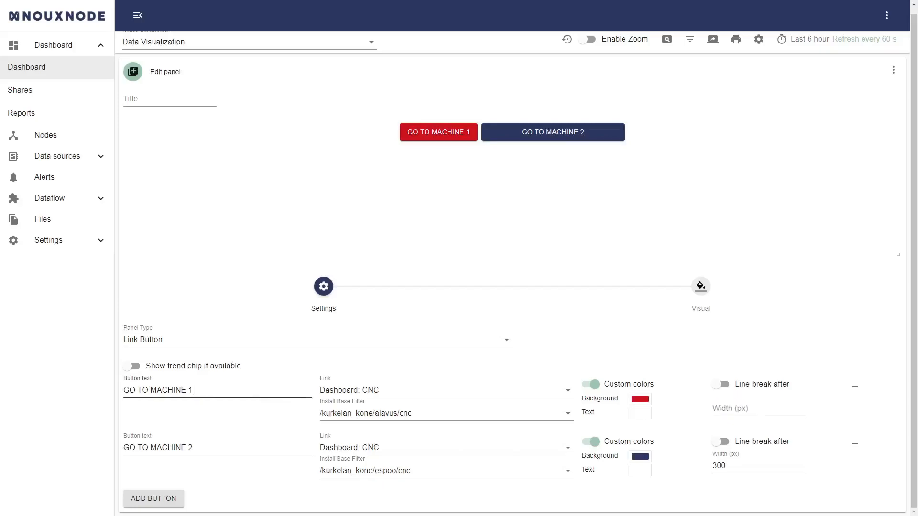
pyautogui.write('erge')
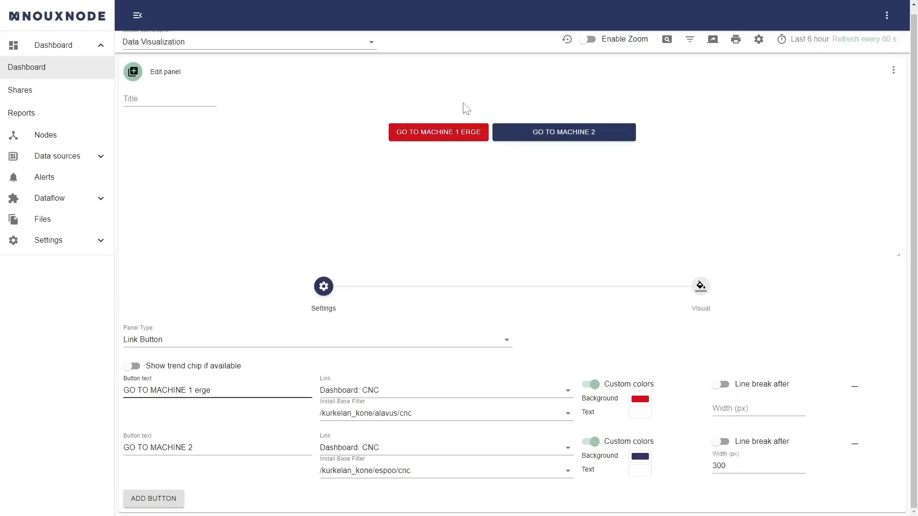
pyautogui.press('BackSpace')
pyautogui.press('BackSpace')
pyautogui.press('BackSpace')
pyautogui.press('BackSpace')
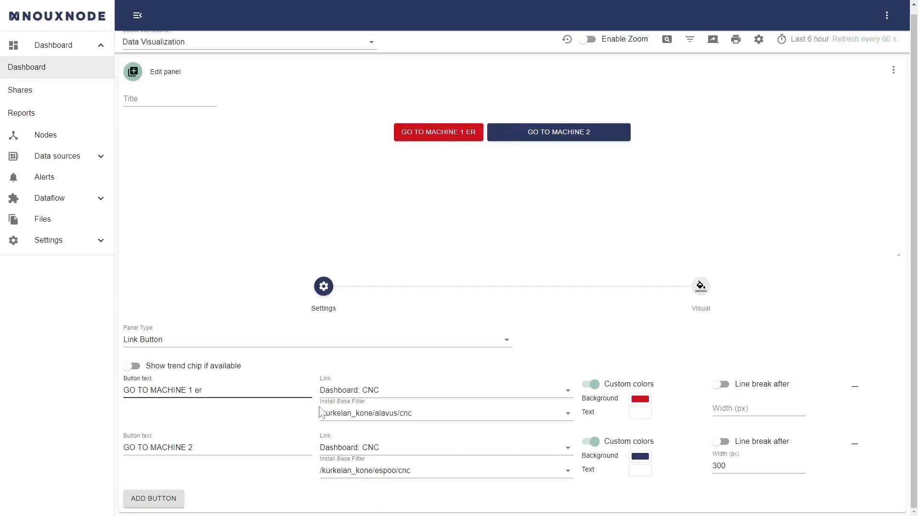
# Set the GO TO MACHINE 1 button's width to 300 px, turn Line break after back on, and close the panel editor
pyautogui.click(750, 410)
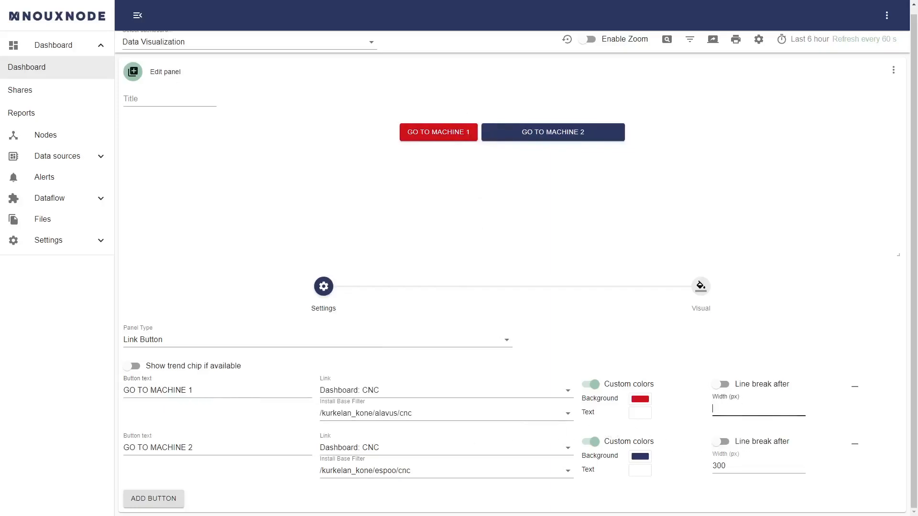
pyautogui.write('300')
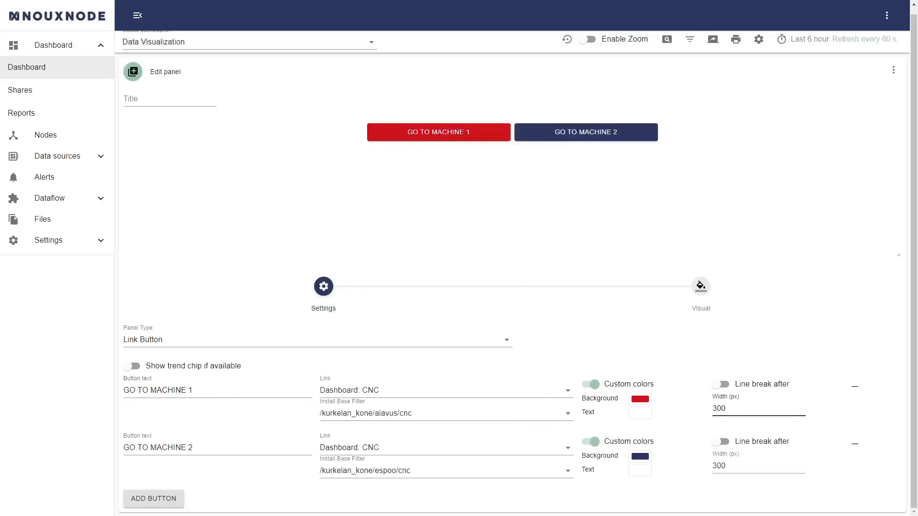
pyautogui.click(721, 385)
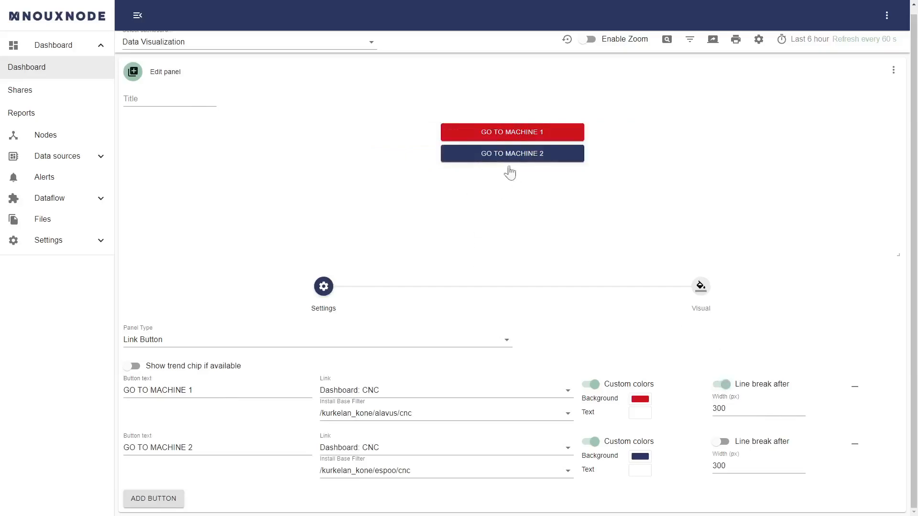
pyautogui.click(893, 71)
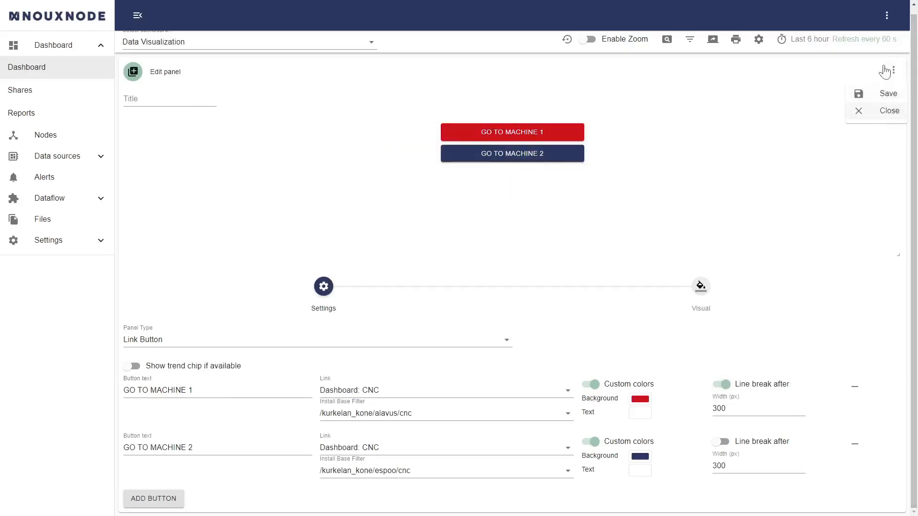
pyautogui.click(890, 111)
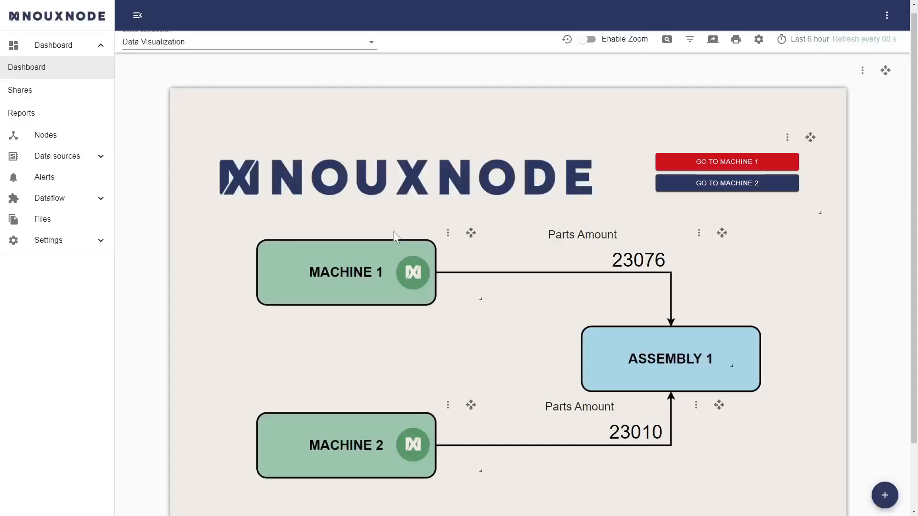
# Switch to the CNC Batch dashboard and look over its panels
pyautogui.click(158, 42)
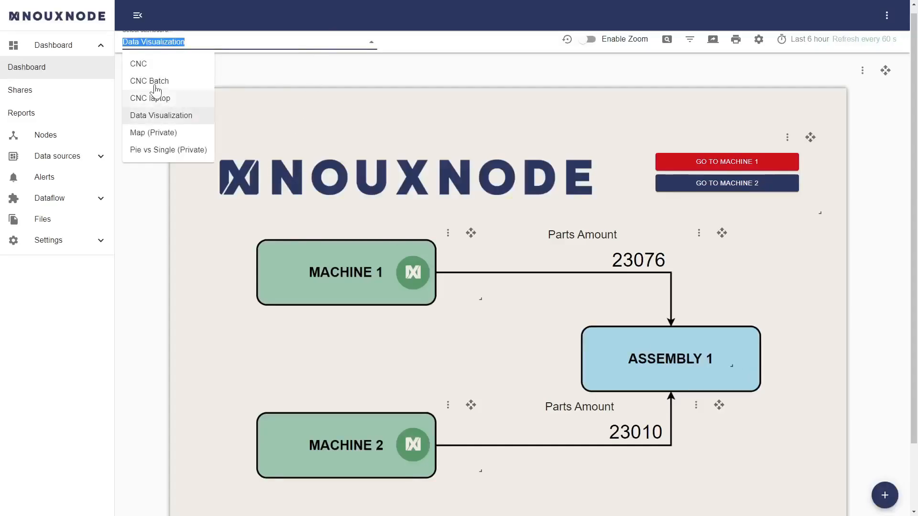
pyautogui.click(154, 82)
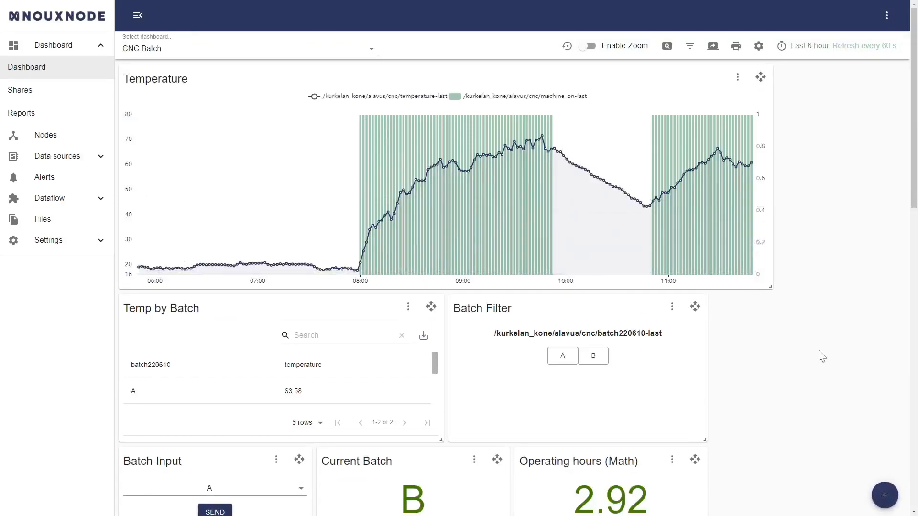
pyautogui.scroll(-1, 821, 355)
pyautogui.scroll(1, 817, 349)
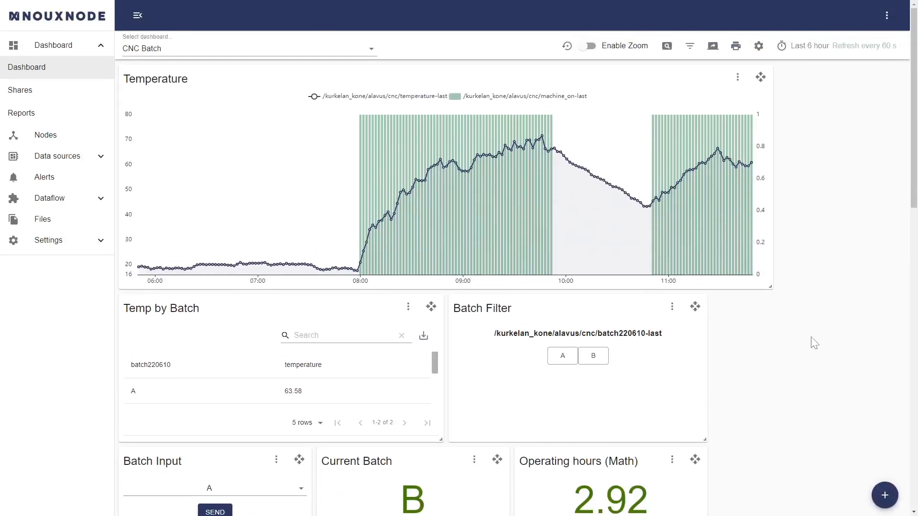
# Try the Last 12 hour and Last 24 hour time ranges on the dashboard, and settle on Last 2 days
pyautogui.click(818, 47)
pyautogui.click(694, 116)
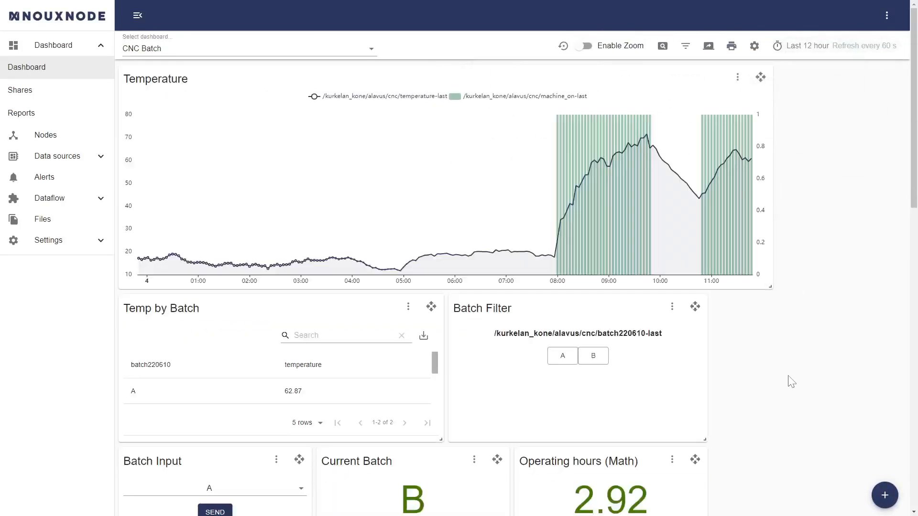
pyautogui.click(818, 48)
pyautogui.click(696, 134)
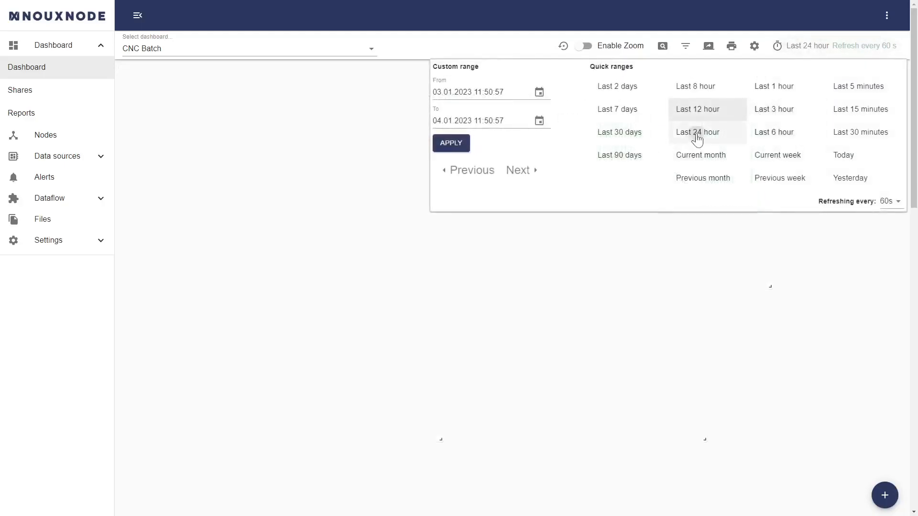
pyautogui.click(788, 48)
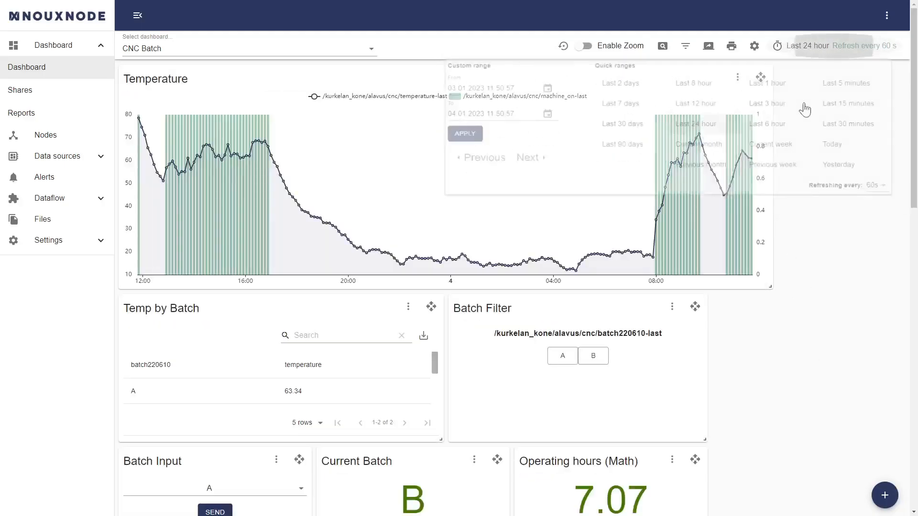
pyautogui.click(615, 85)
pyautogui.scroll(-2, 766, 350)
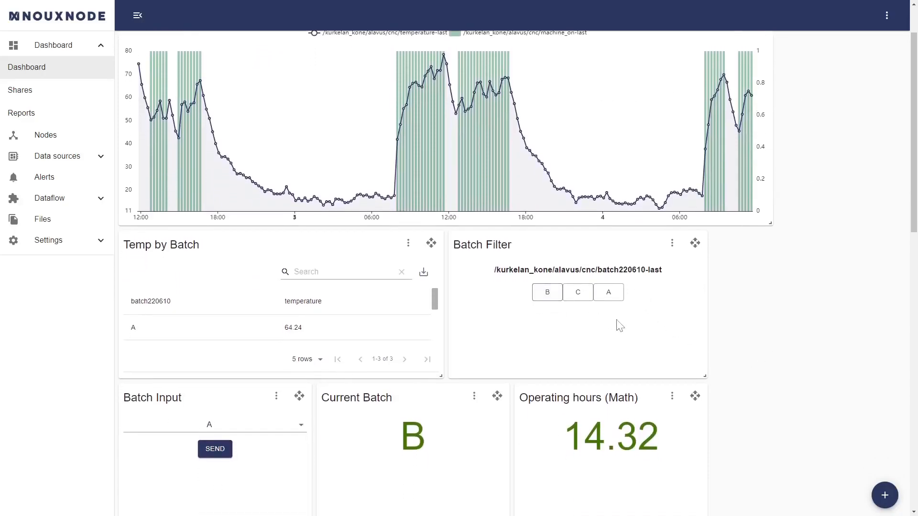
# Filter the dashboard data by batch C with the Batch Filter panel, and clear the filter again
pyautogui.scroll(1, 618, 332)
pyautogui.click(585, 348)
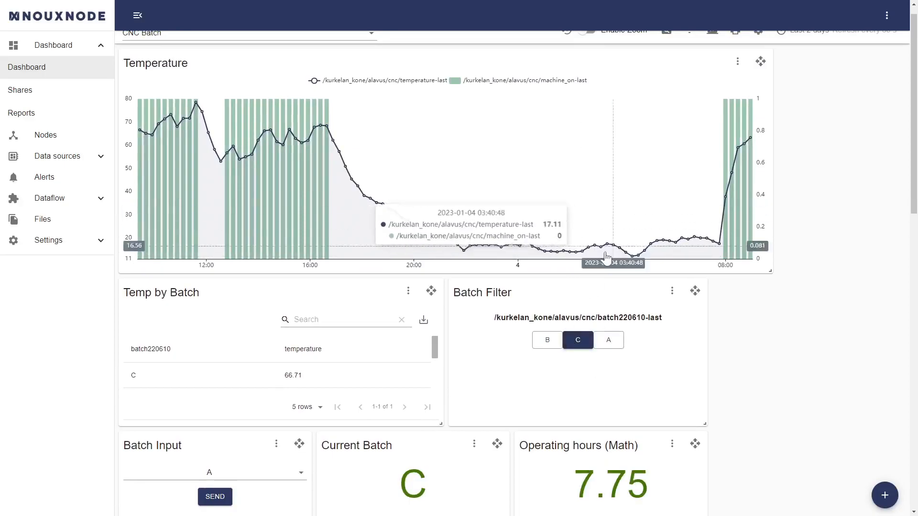
pyautogui.click(578, 345)
# Change the Batch Filter panel's filter type to dropdown and save the panel
pyautogui.click(672, 292)
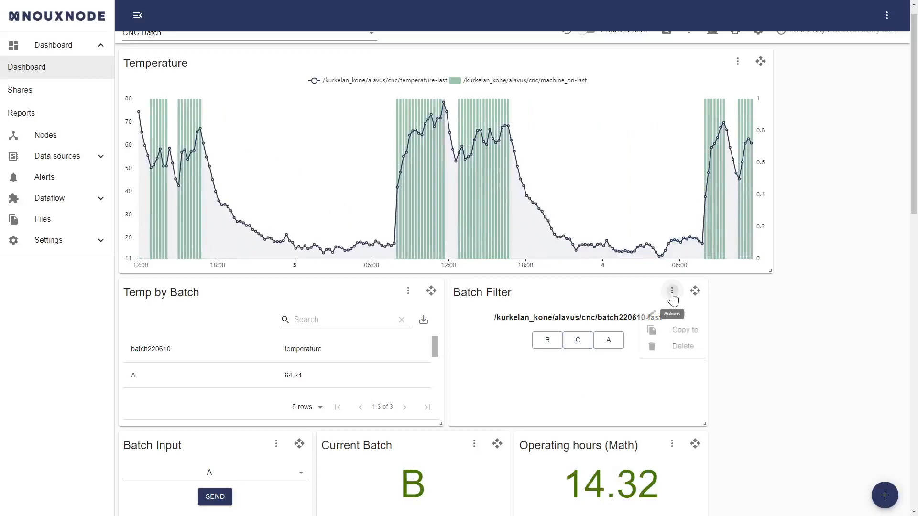
pyautogui.click(679, 316)
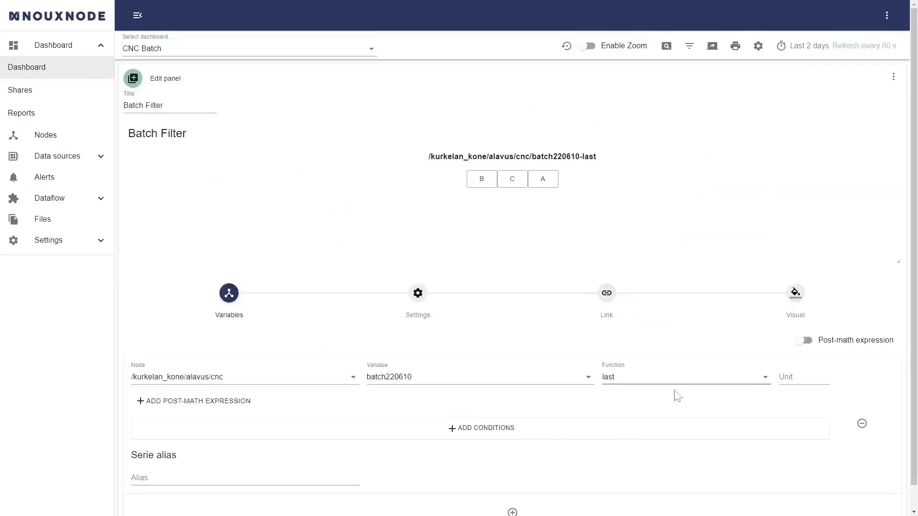
pyautogui.click(416, 296)
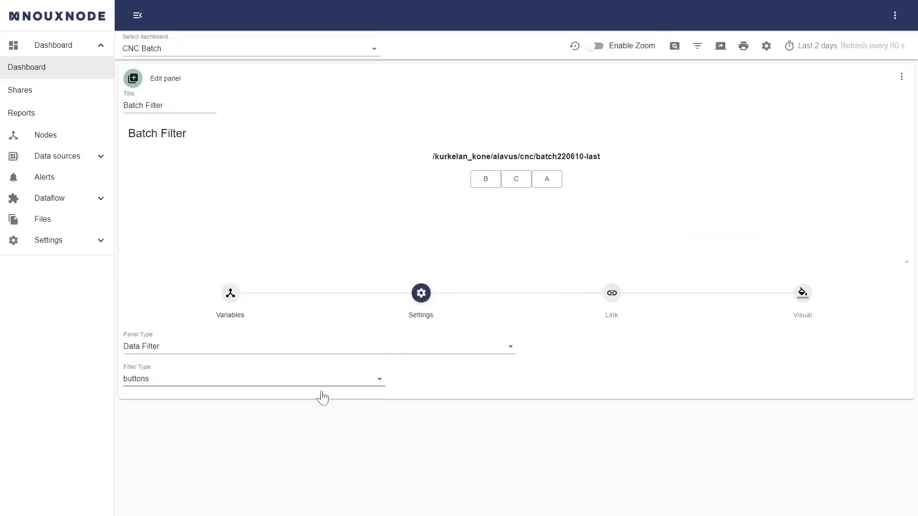
pyautogui.click(219, 384)
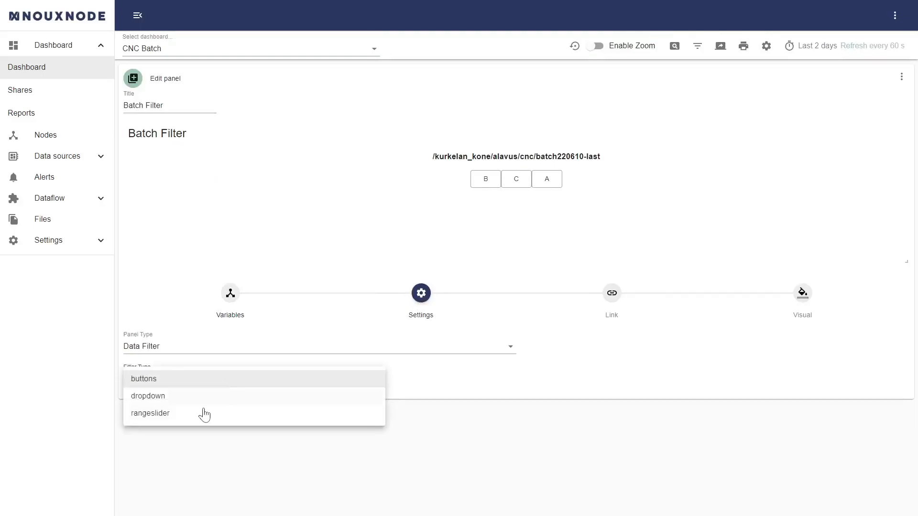
pyautogui.click(155, 397)
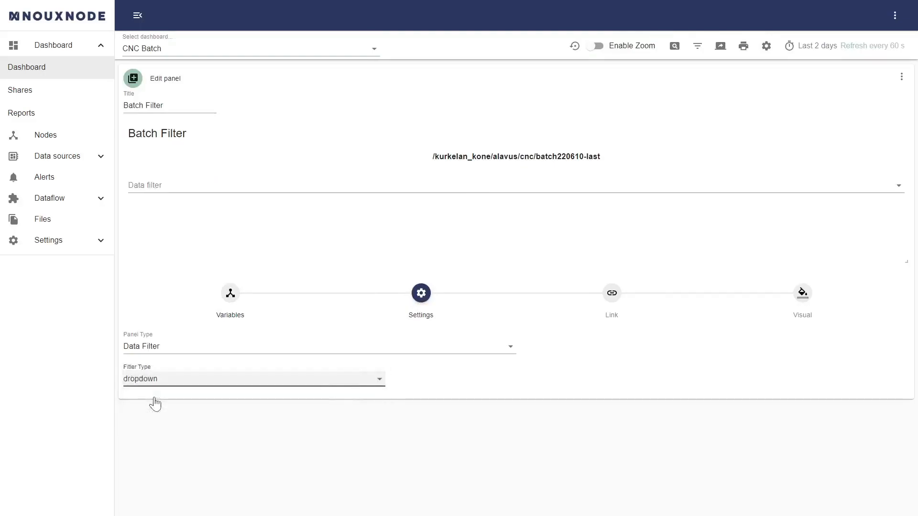
pyautogui.click(901, 86)
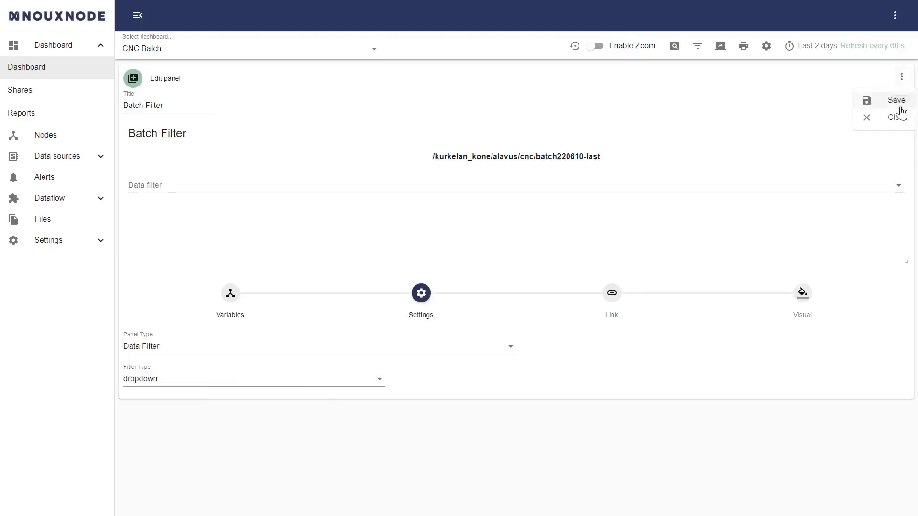
pyautogui.click(897, 102)
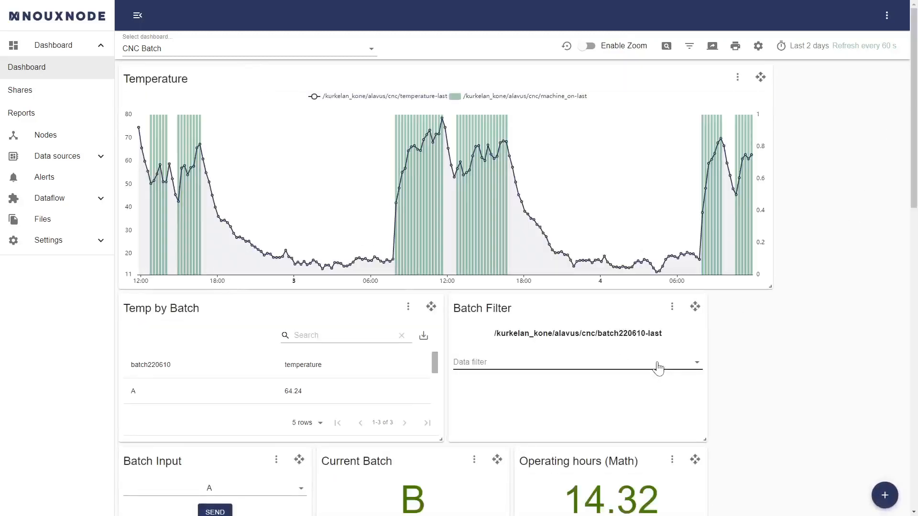
# Filter the dashboard by batches A and C with the Batch Filter dropdown, and clear the selection again
pyautogui.click(637, 368)
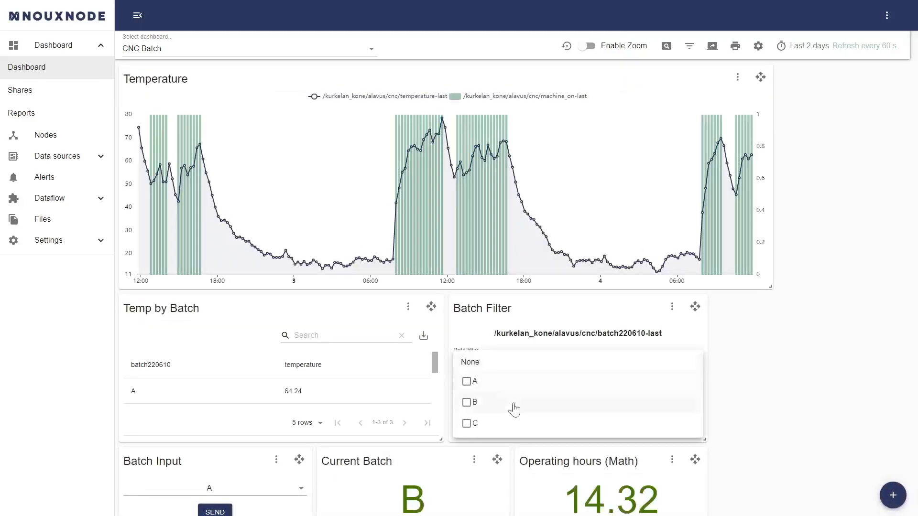
pyautogui.click(466, 382)
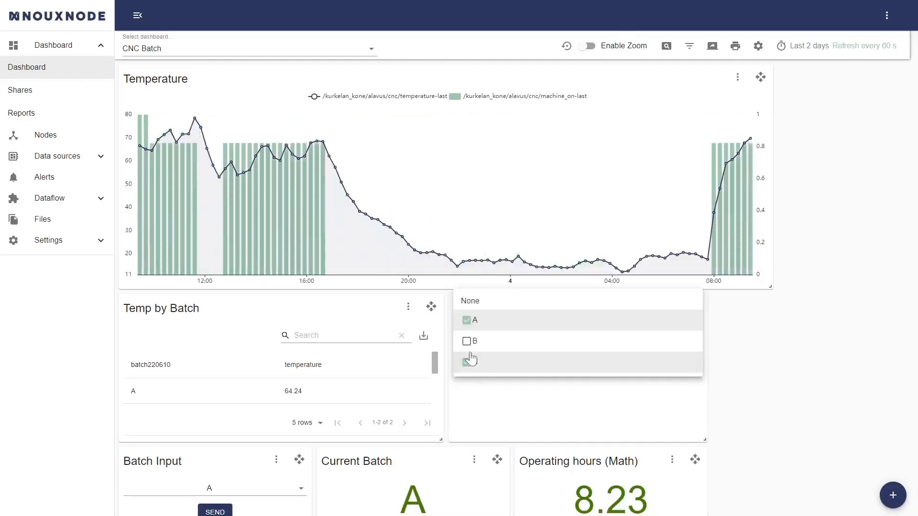
pyautogui.click(469, 361)
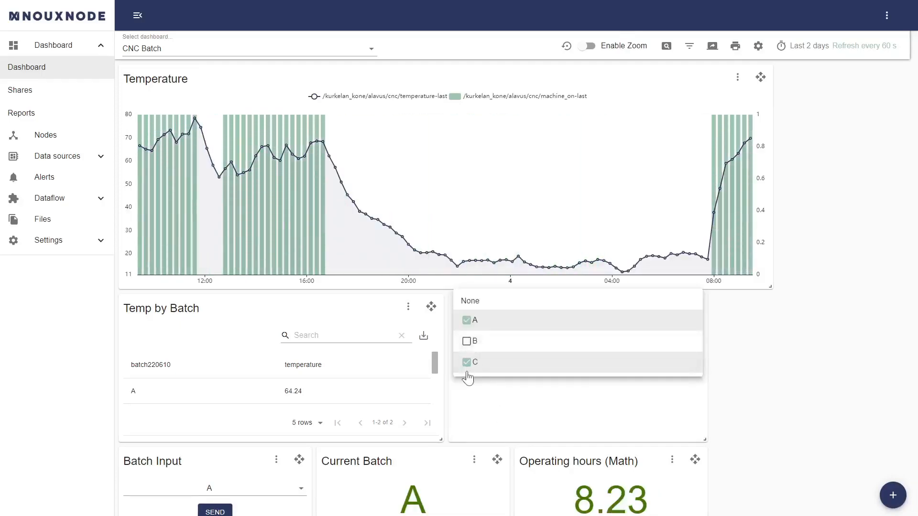
pyautogui.click(481, 309)
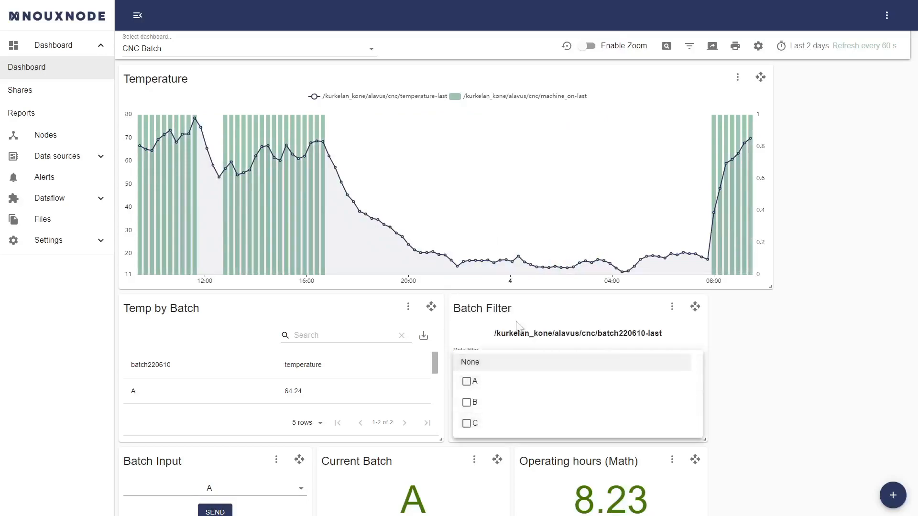
pyautogui.click(769, 339)
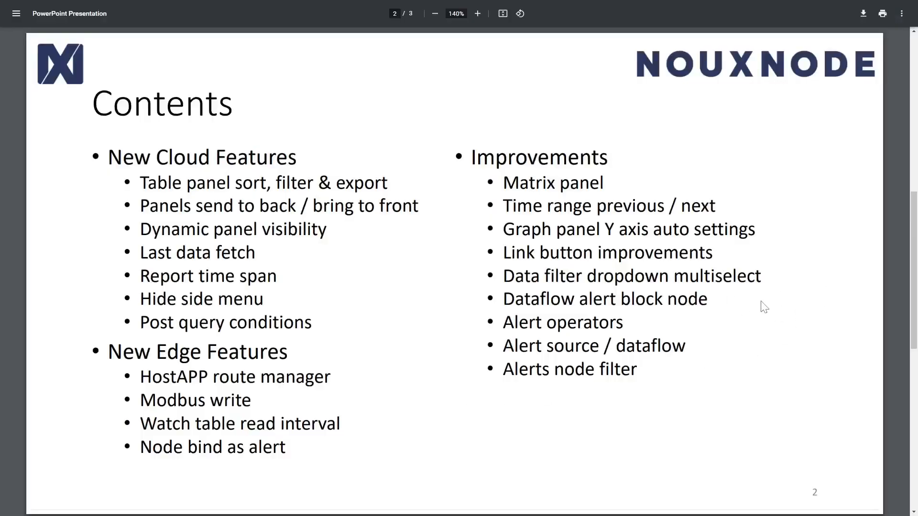
pyautogui.scroll(-1, 759, 306)
pyautogui.scroll(3, 760, 302)
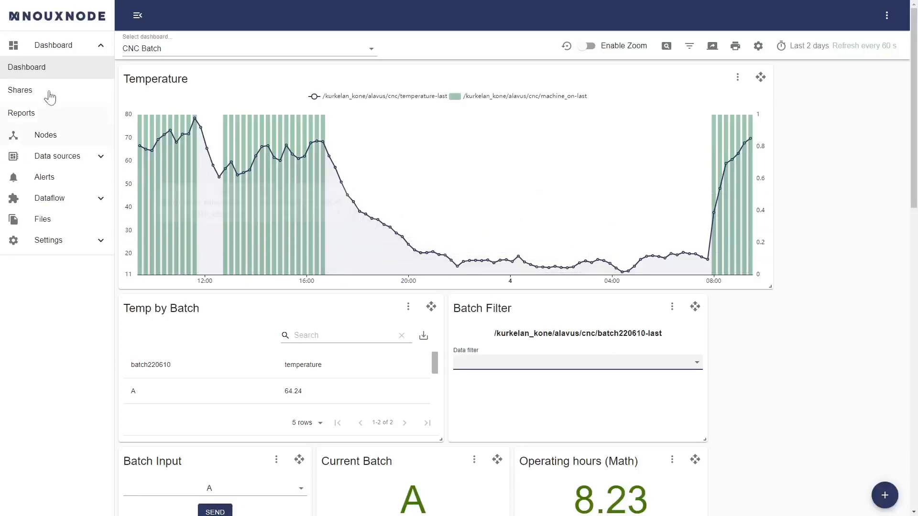
# Leave the dashboard without saving and inspect the alarm limit operator types of the node /digitraffic/data/replot-bridge/roadtemperature
pyautogui.click(49, 142)
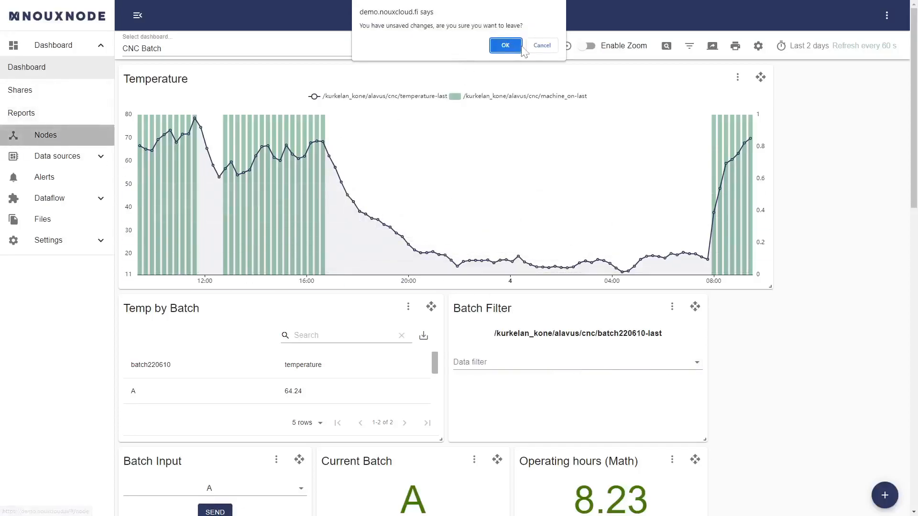
pyautogui.click(503, 43)
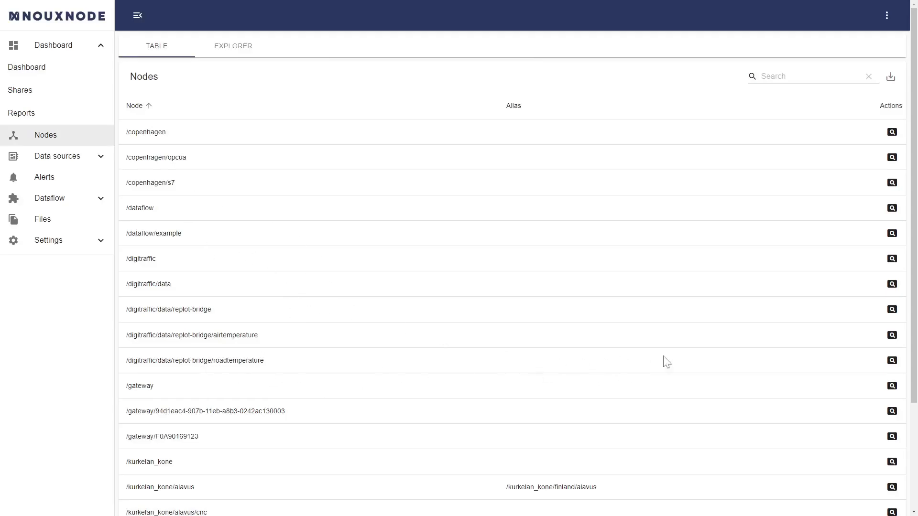
pyautogui.click(892, 362)
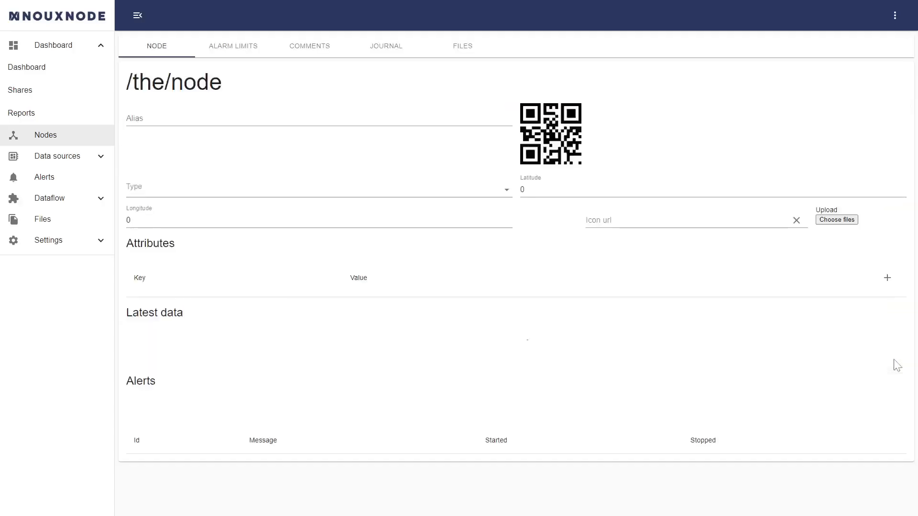
pyautogui.click(232, 49)
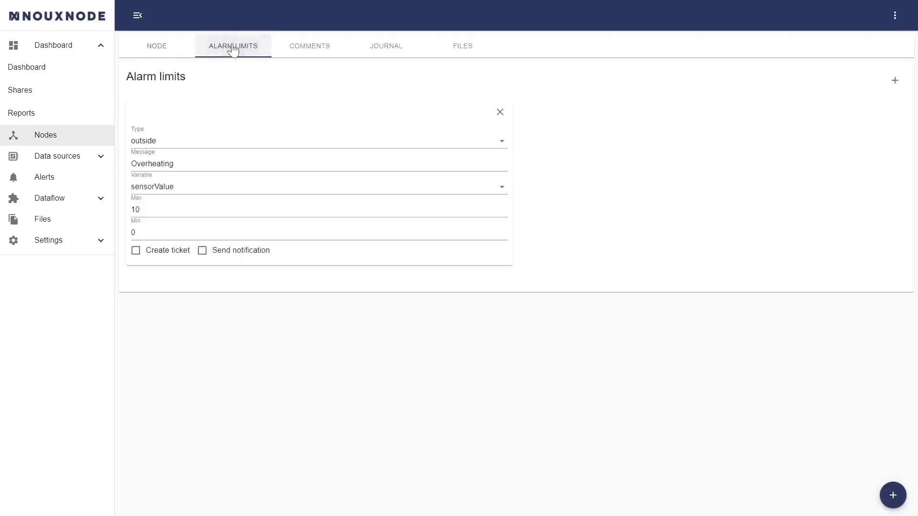
pyautogui.click(171, 146)
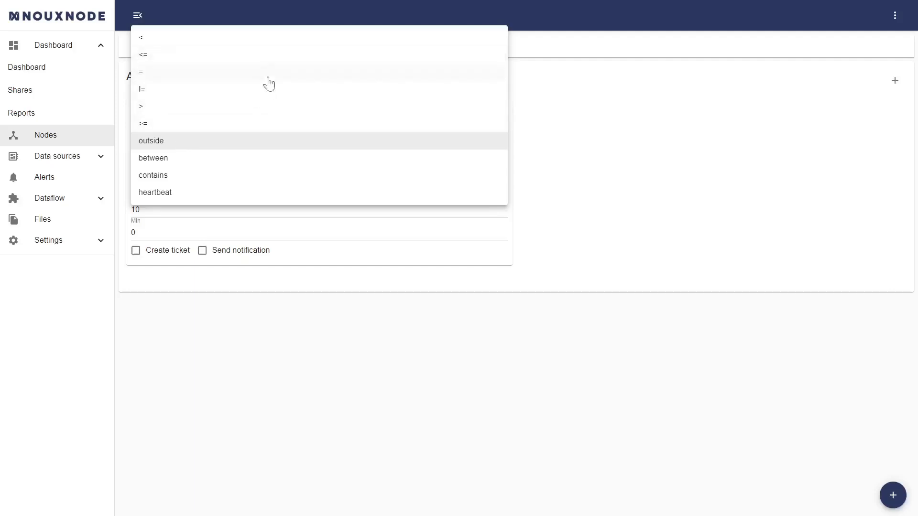
pyautogui.click(678, 173)
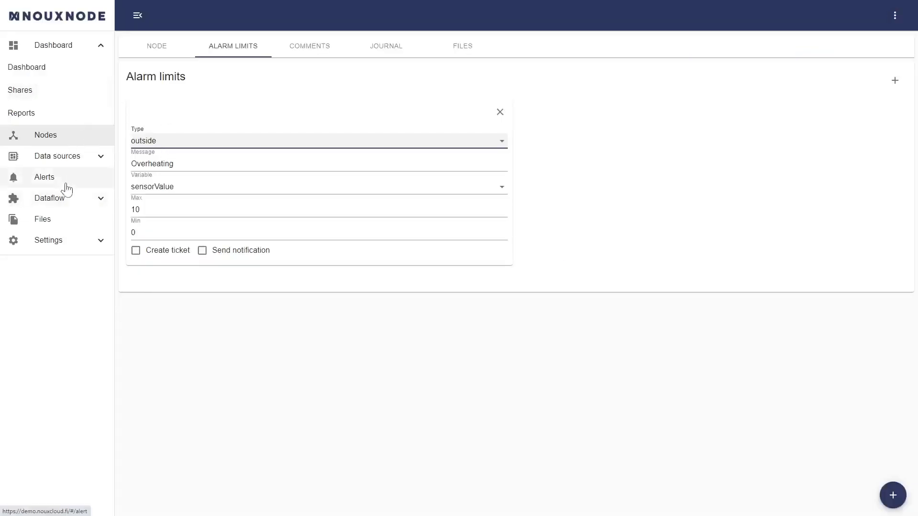
# Open the Example alert dataflow, check its Alert block's message and node settings, and run the flow once
pyautogui.click(63, 204)
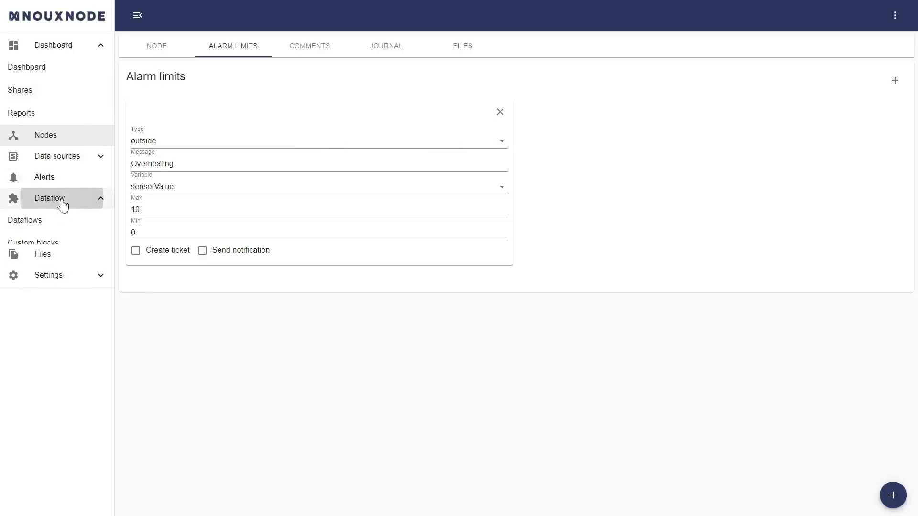
pyautogui.click(33, 227)
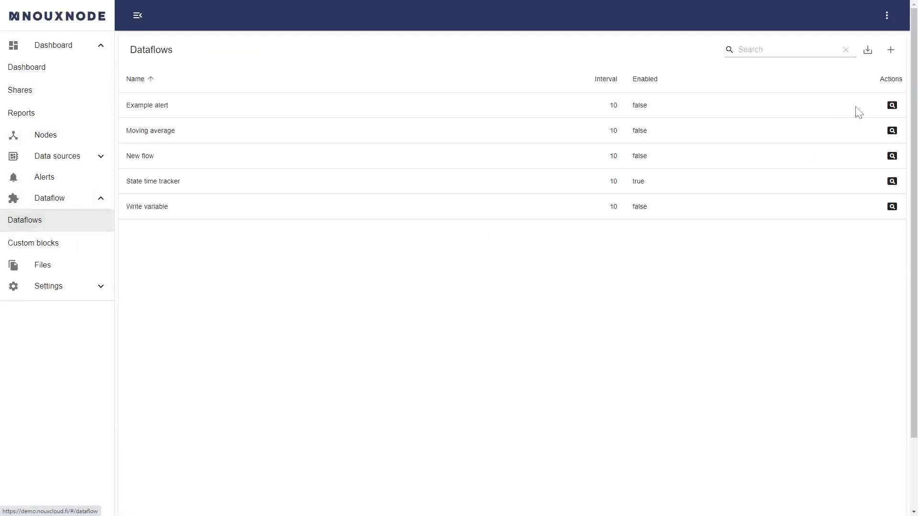
pyautogui.click(892, 106)
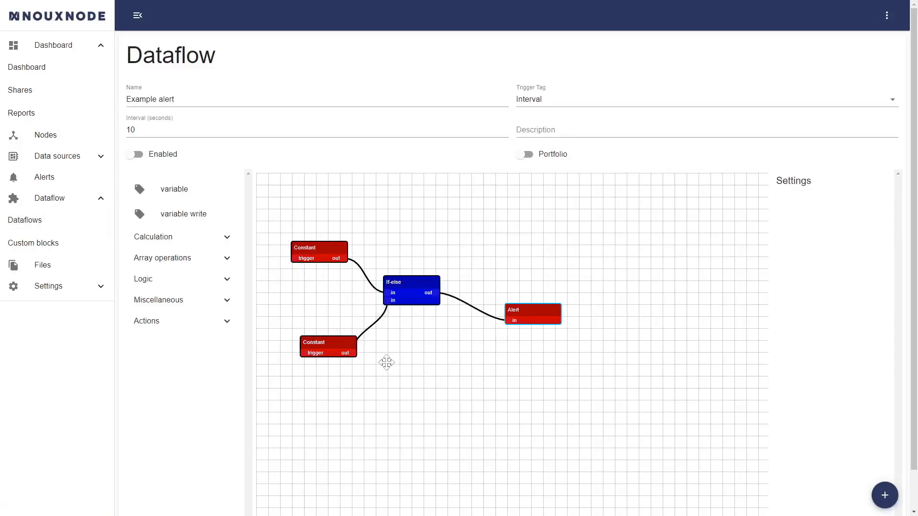
pyautogui.click(527, 313)
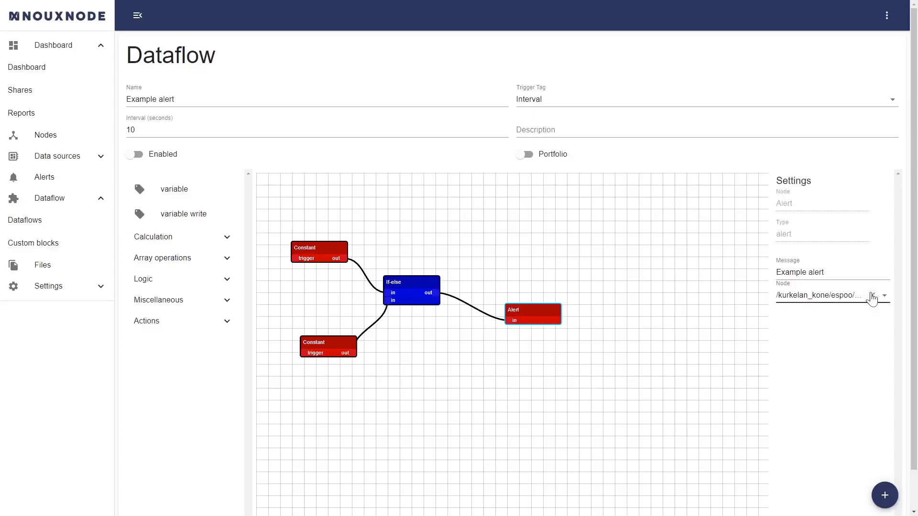
pyautogui.click(884, 497)
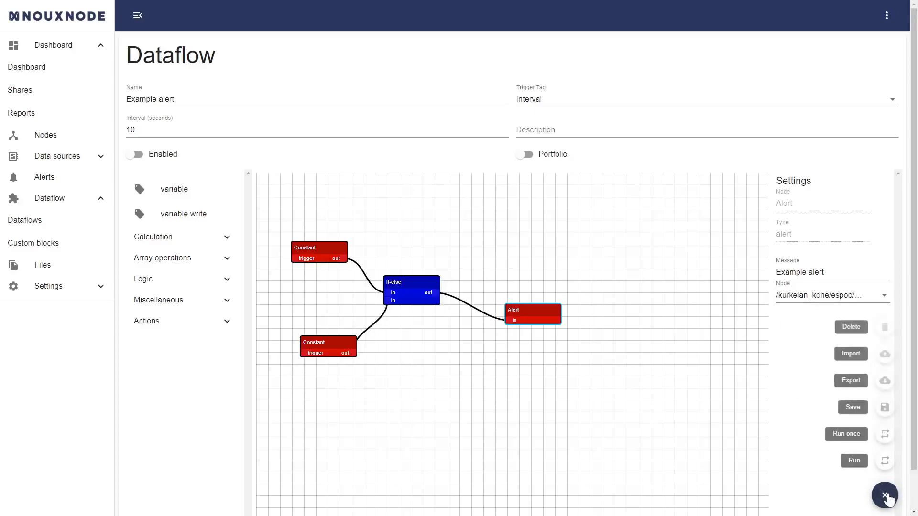
pyautogui.click(885, 435)
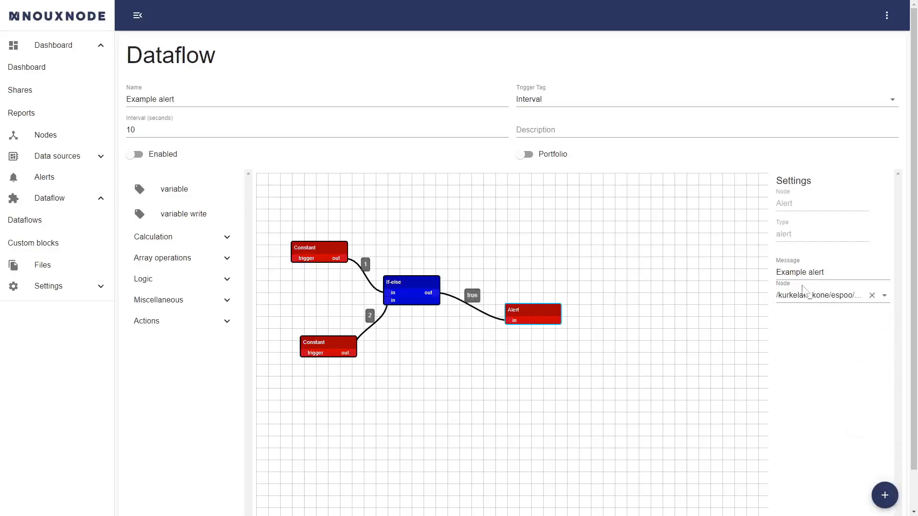
# Check the source and node of Example alert among the active alerts, and look through the node filter choices
pyautogui.click(45, 184)
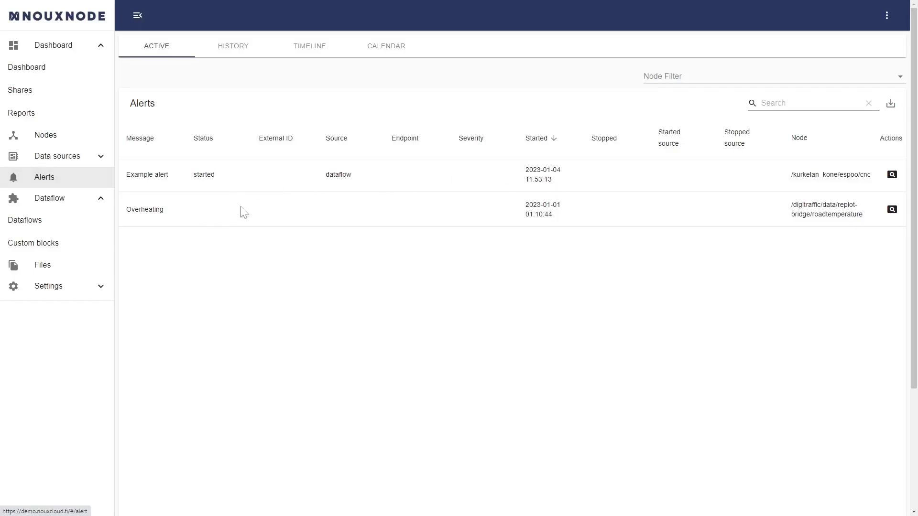
pyautogui.moveTo(326, 174); pyautogui.dragTo(353, 174)
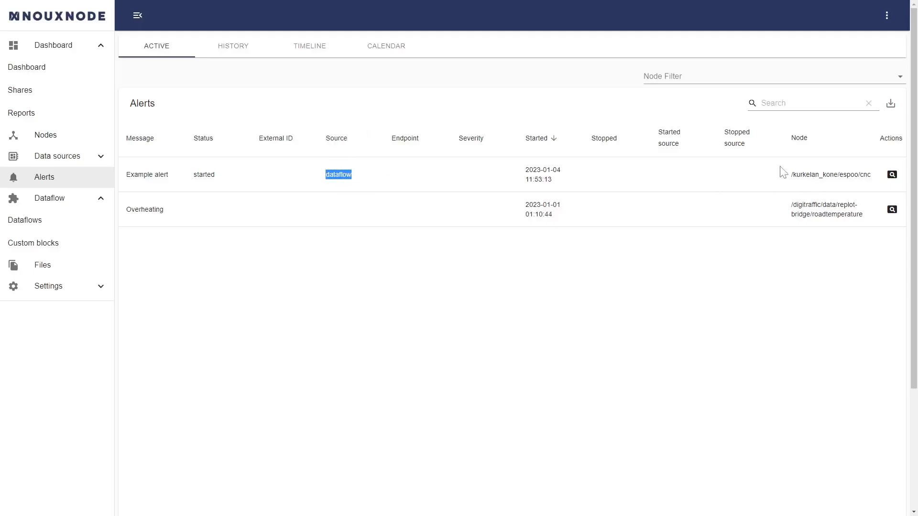
pyautogui.moveTo(791, 175); pyautogui.dragTo(869, 182)
pyautogui.click(452, 287)
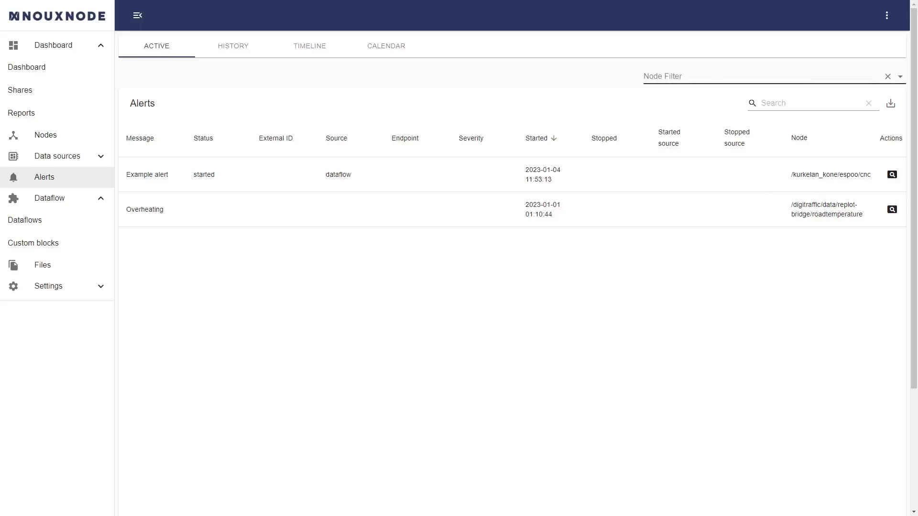
pyautogui.click(765, 77)
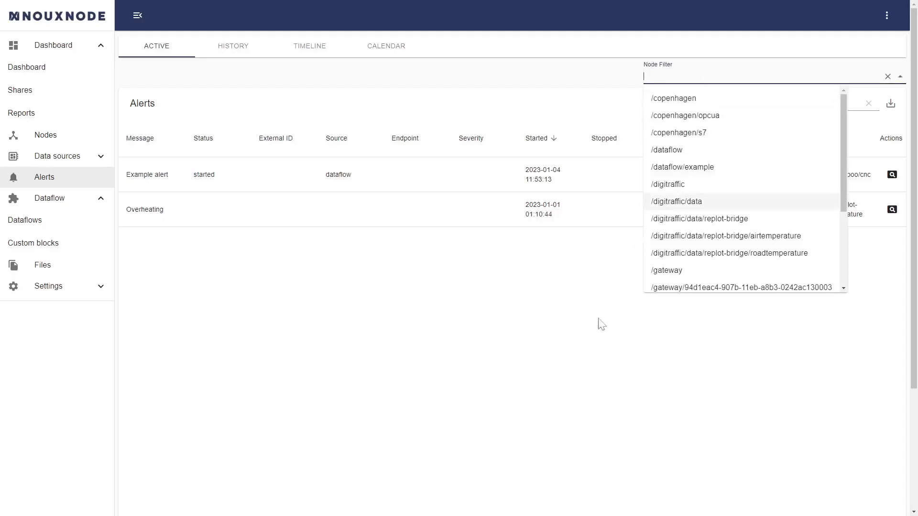
pyautogui.click(588, 338)
# Browse the alert history, filter it by the node /kurkelan_kone/espoo/cnc, and clear the filter again
pyautogui.click(232, 54)
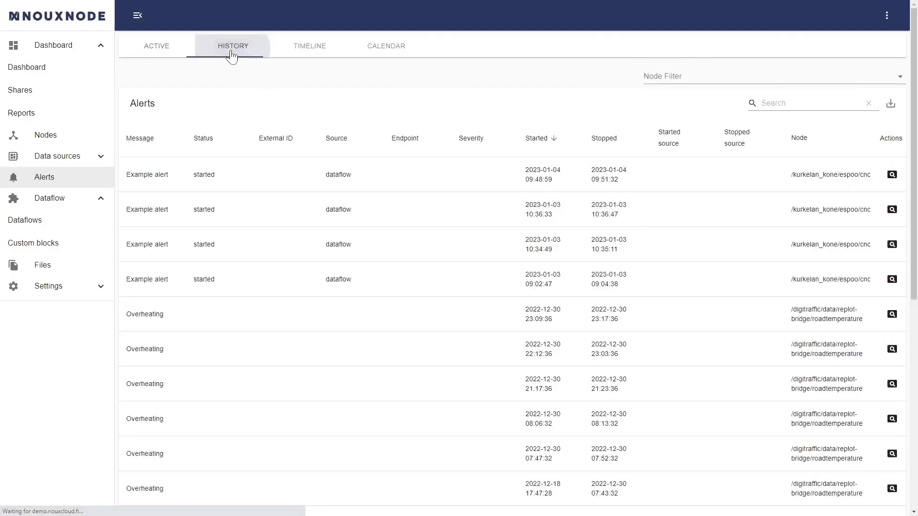
pyautogui.scroll(-5, 350, 317)
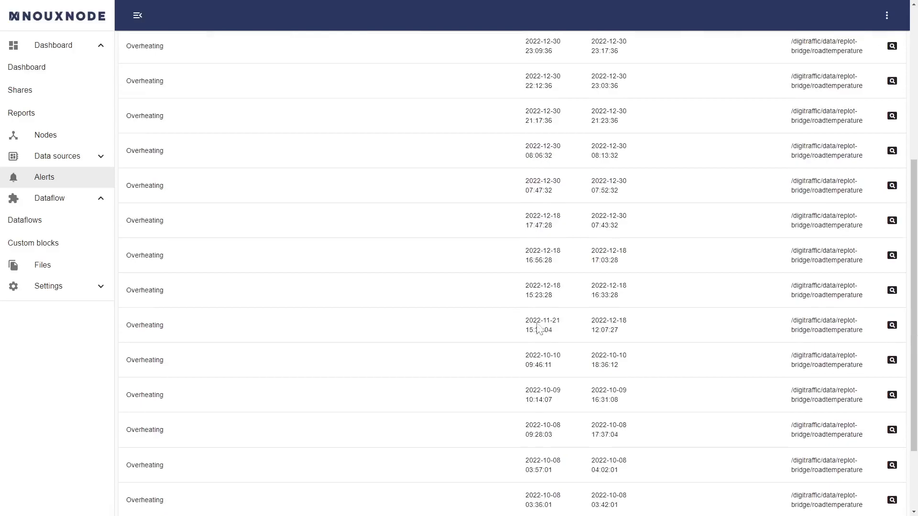
pyautogui.scroll(6, 610, 210)
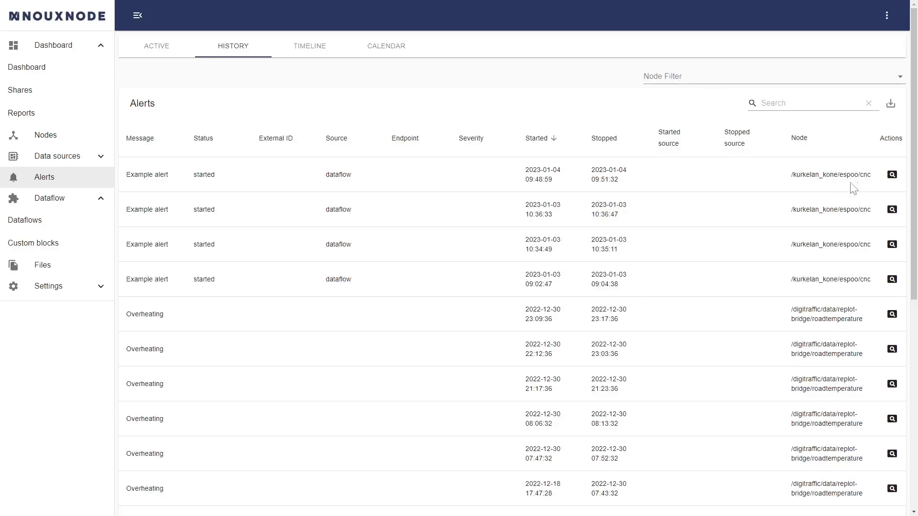
pyautogui.click(731, 77)
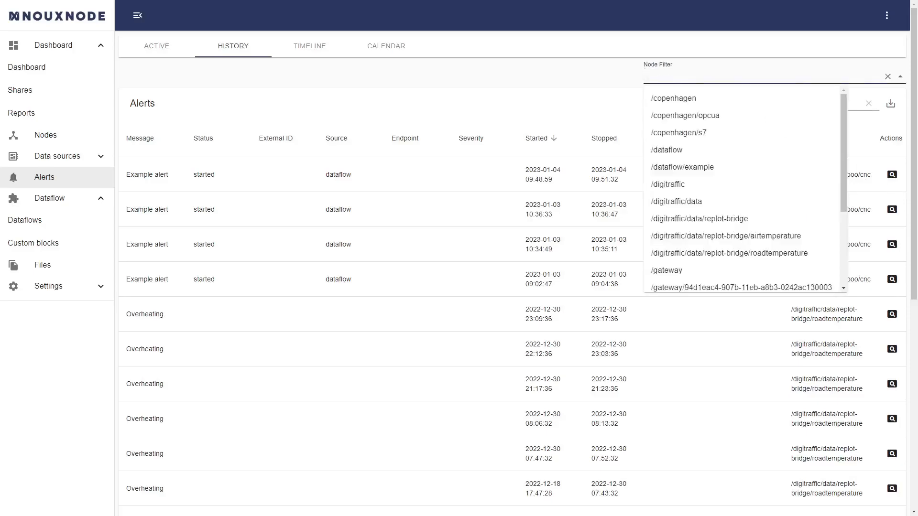
pyautogui.write('cnc')
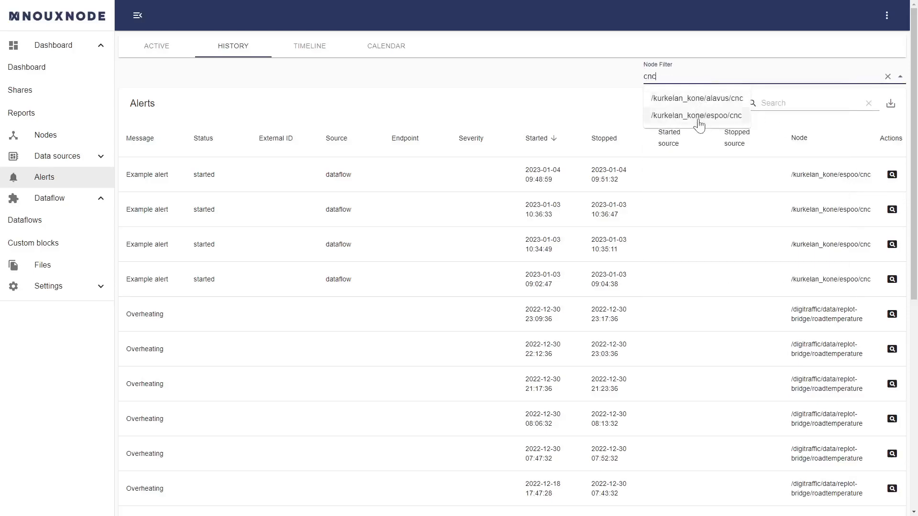
pyautogui.click(698, 119)
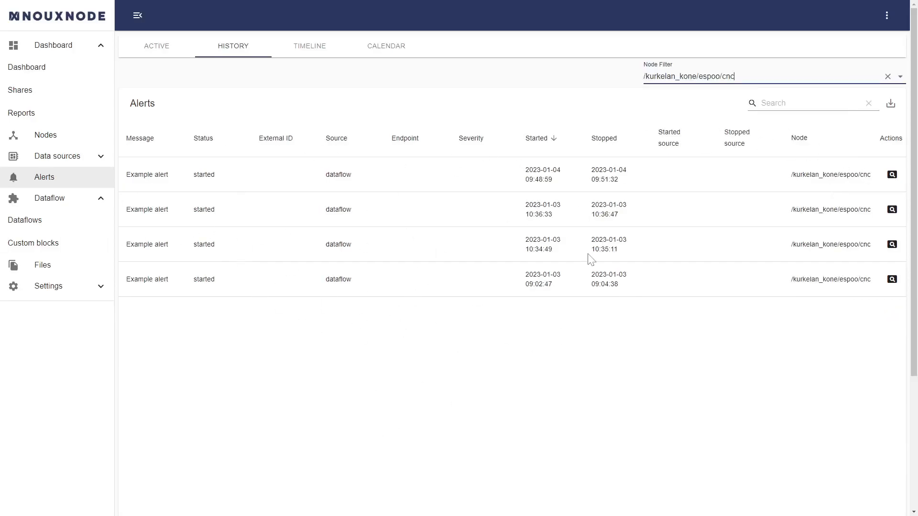
pyautogui.click(887, 78)
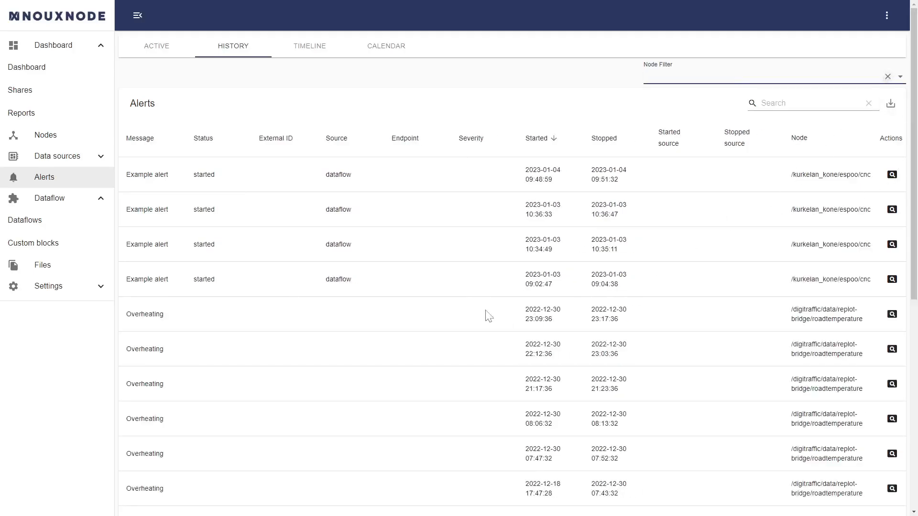